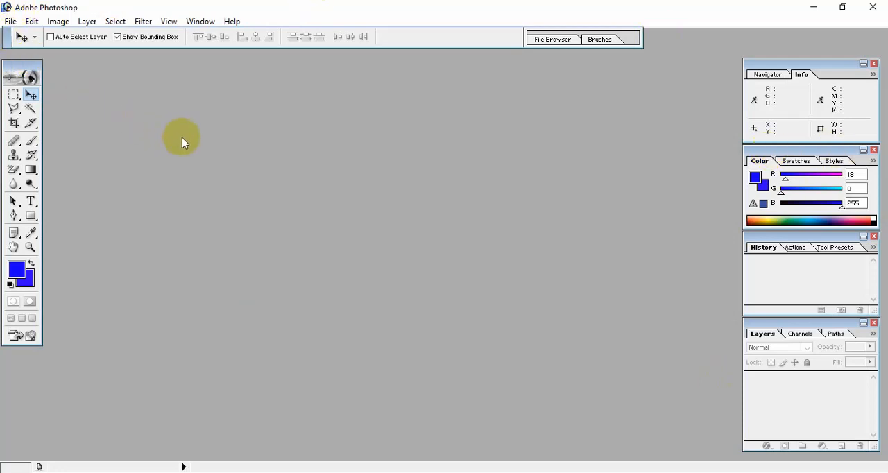
Open the portrait photo IMG_20221129_165902.jpg from the Desktop and move its window to the middle of the workspace.
left_click(11, 22)
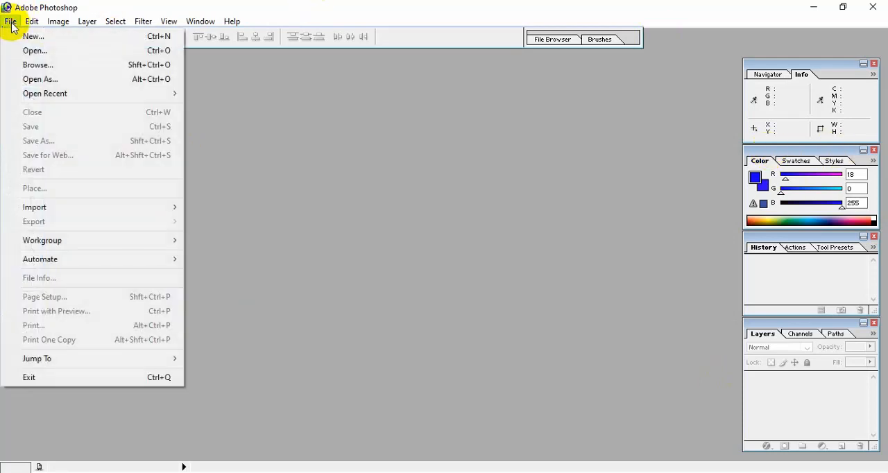
left_click(53, 56)
scroll(451, 204, "down", 5)
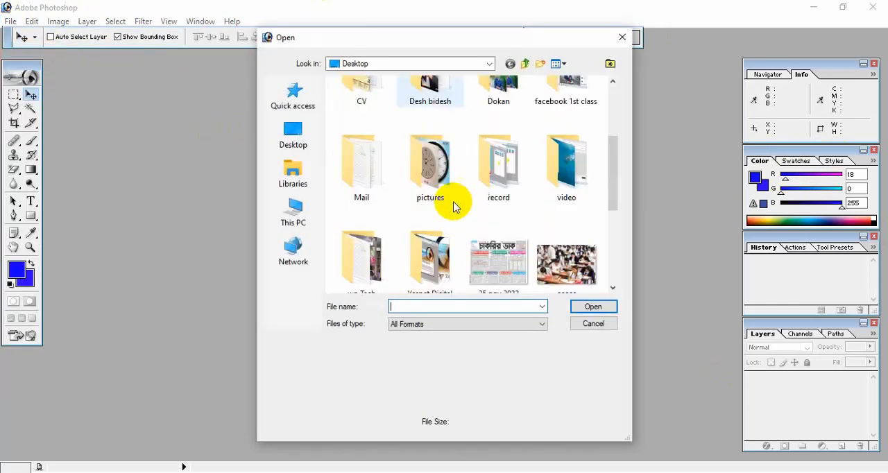
scroll(452, 205, "down", 1)
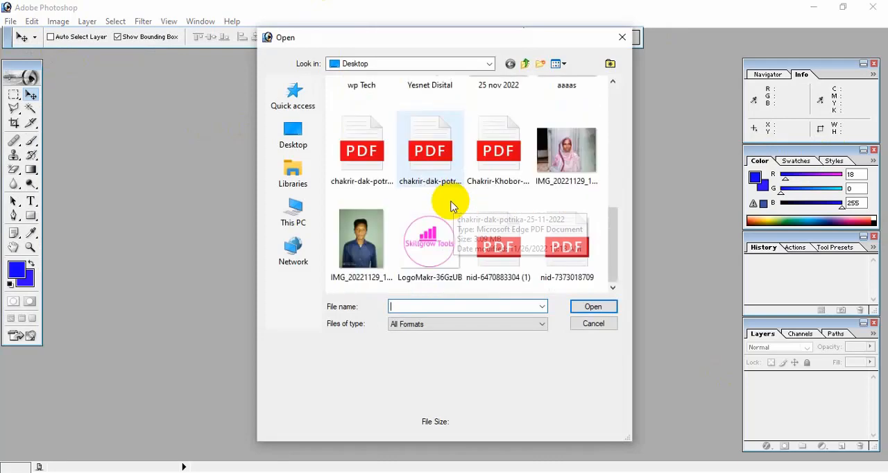
double_click(361, 239)
left_click_drag(186, 61, 385, 73)
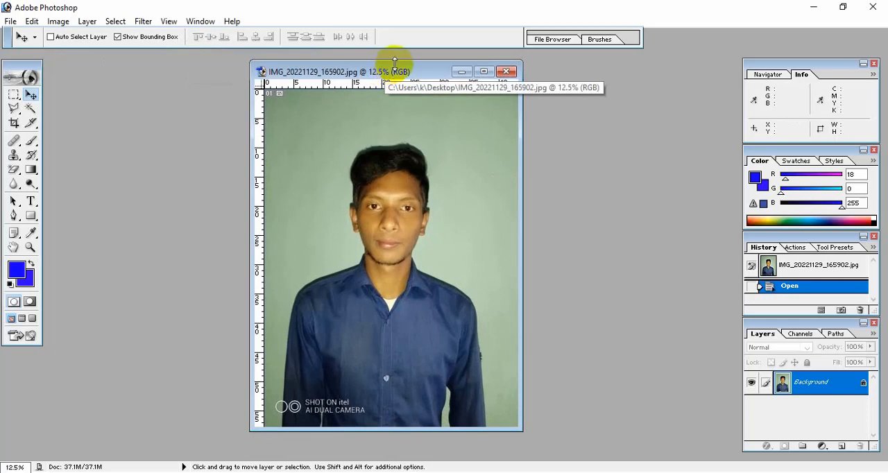
Crop the photo to a rectangular selection of about 30.9 by 41.8 inches around the head and upper body, and deselect.
left_click(12, 100)
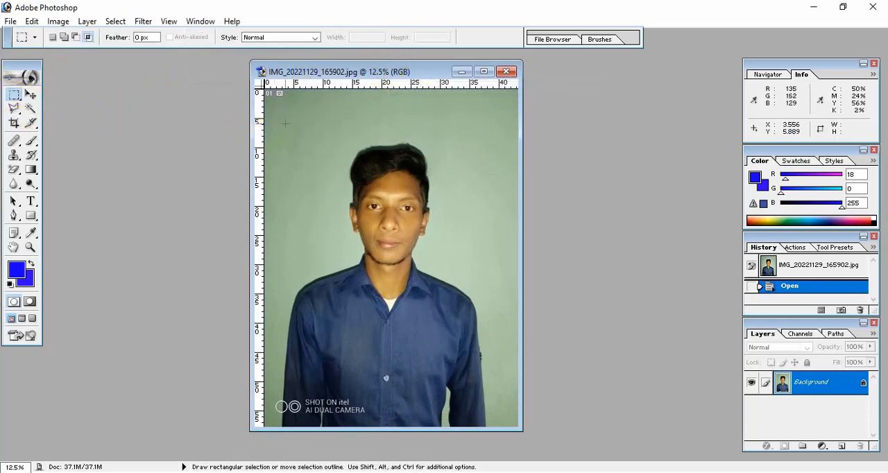
left_click_drag(297, 114, 473, 352)
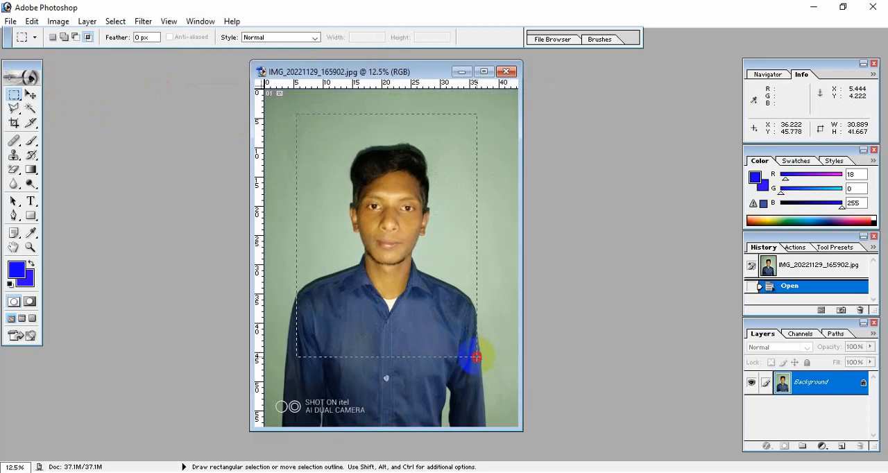
left_click_drag(477, 357, 476, 357)
key("Left")
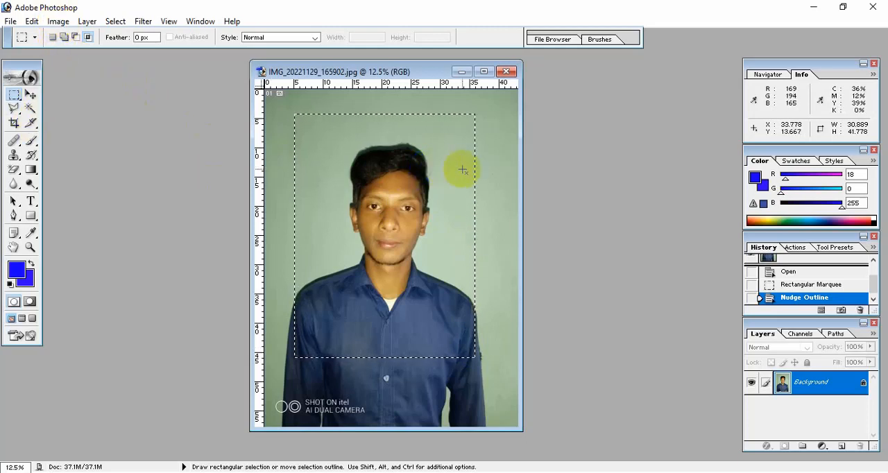
left_click(57, 21)
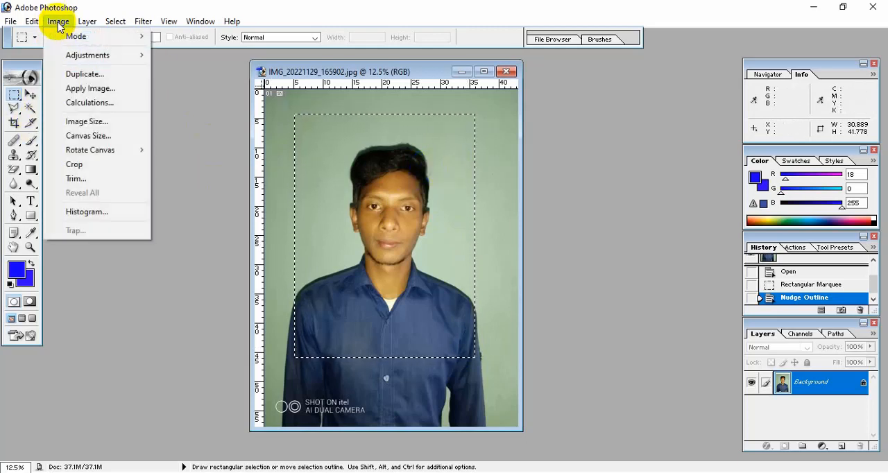
left_click(90, 165)
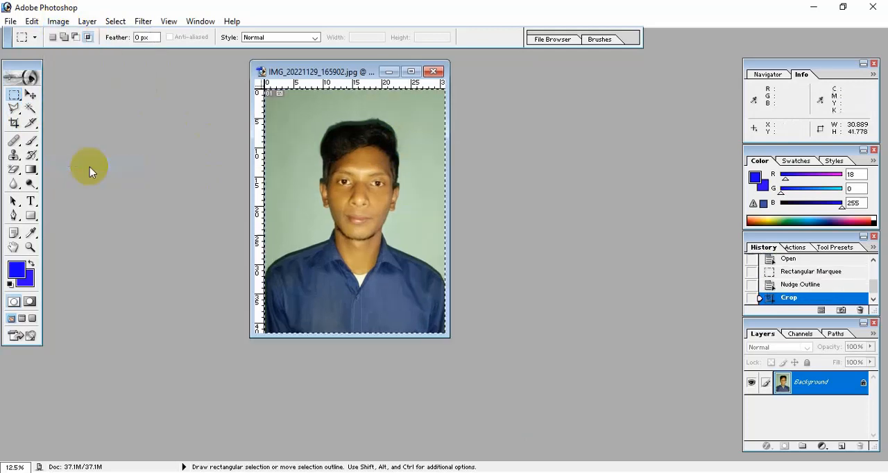
left_click(315, 288)
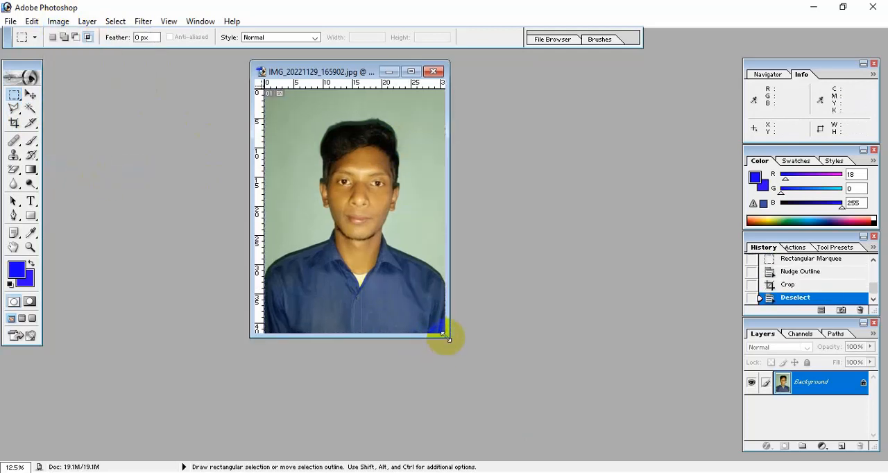
Crop the portrait across its full width with the Crop tool set to 40 mm by 50 mm at 300 pixels/inch.
left_click_drag(447, 336, 578, 433)
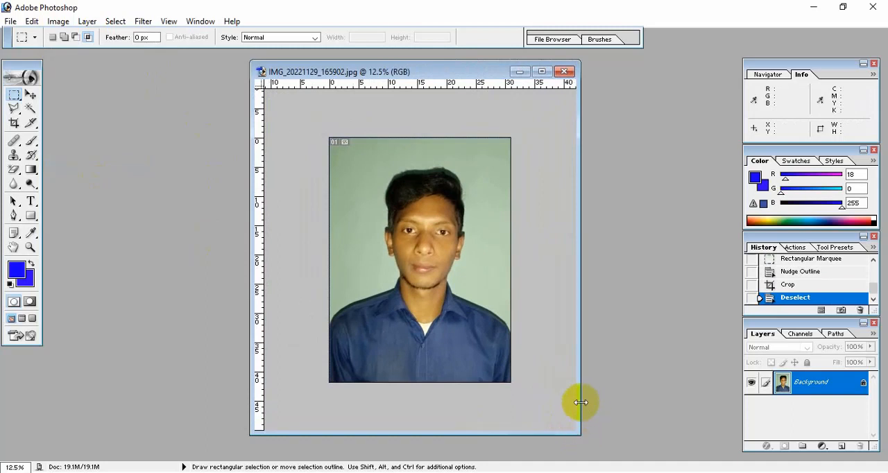
left_click(15, 124)
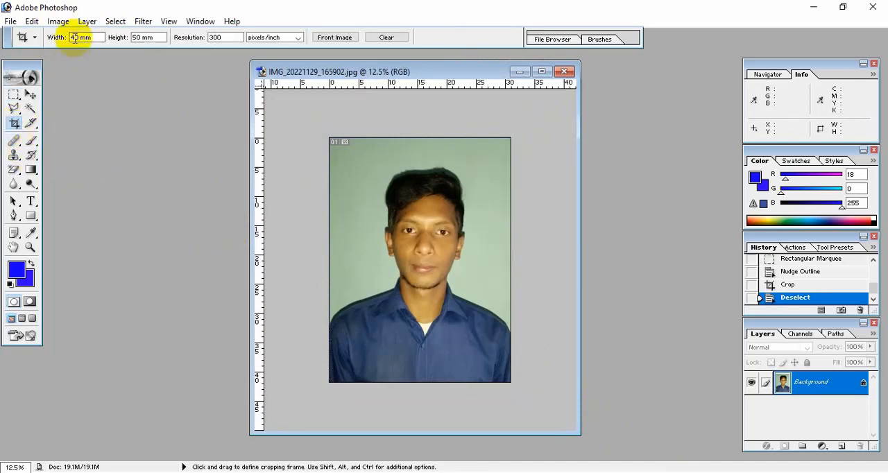
left_click_drag(94, 37, 21, 38)
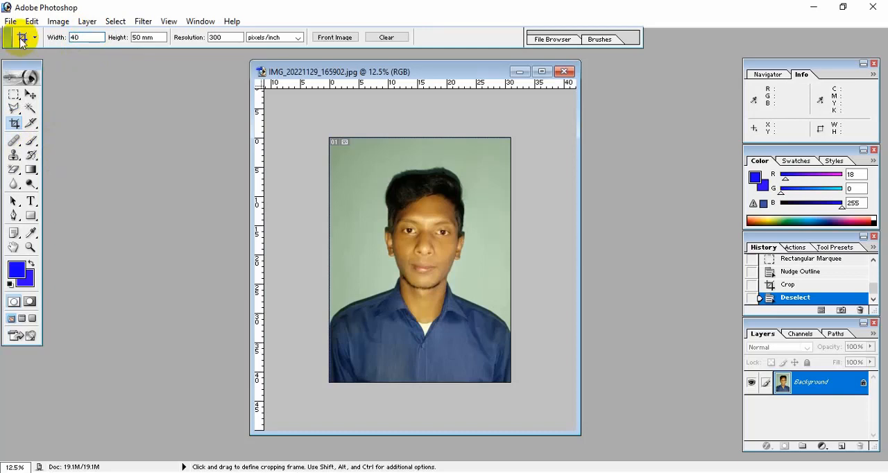
left_click_drag(162, 38, 109, 39)
type("50")
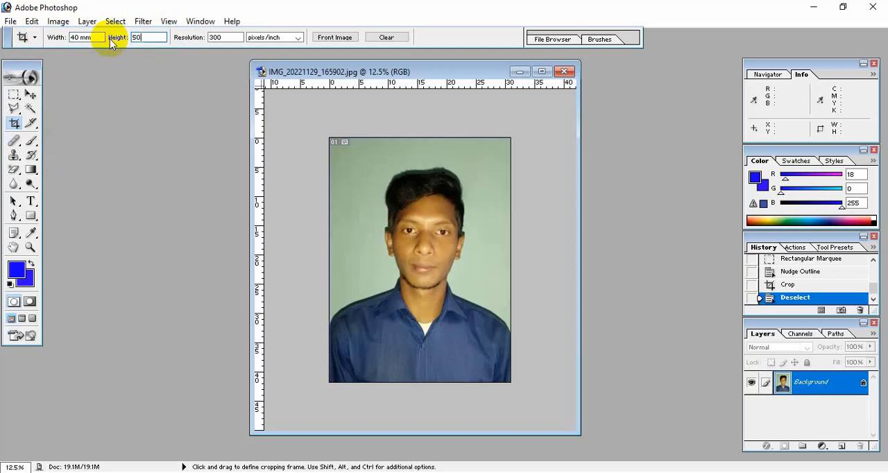
type(" mm")
left_click_drag(226, 38, 203, 40)
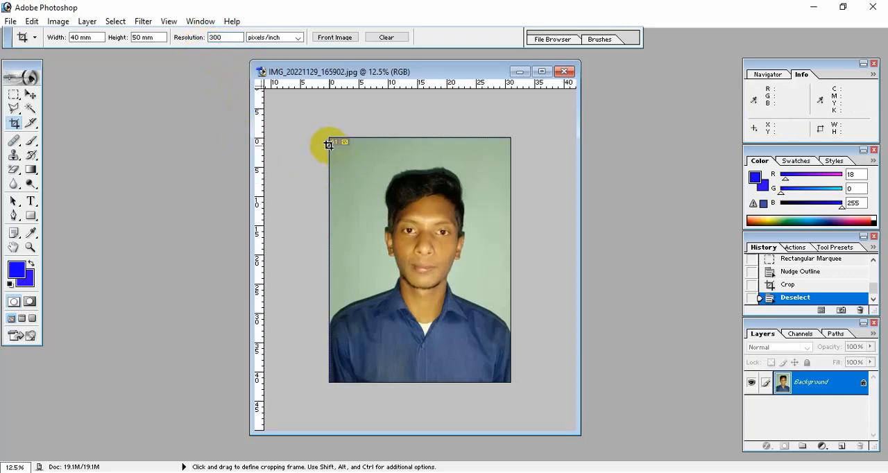
left_click_drag(329, 145, 880, 468)
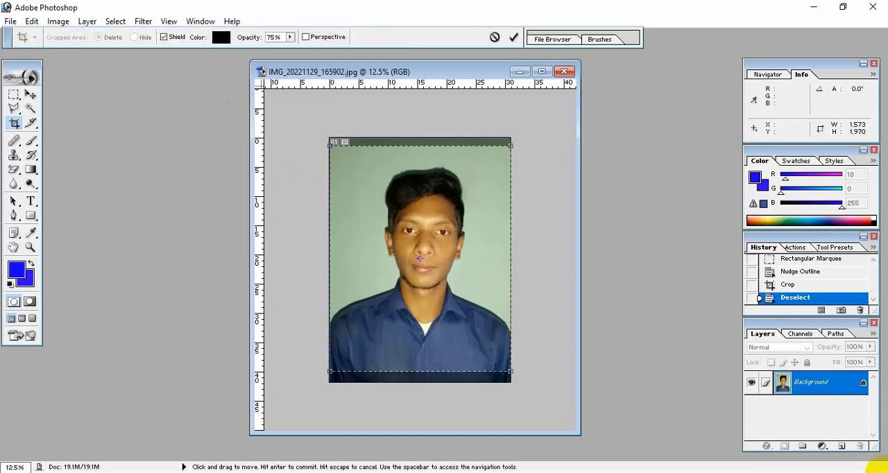
key("Return")
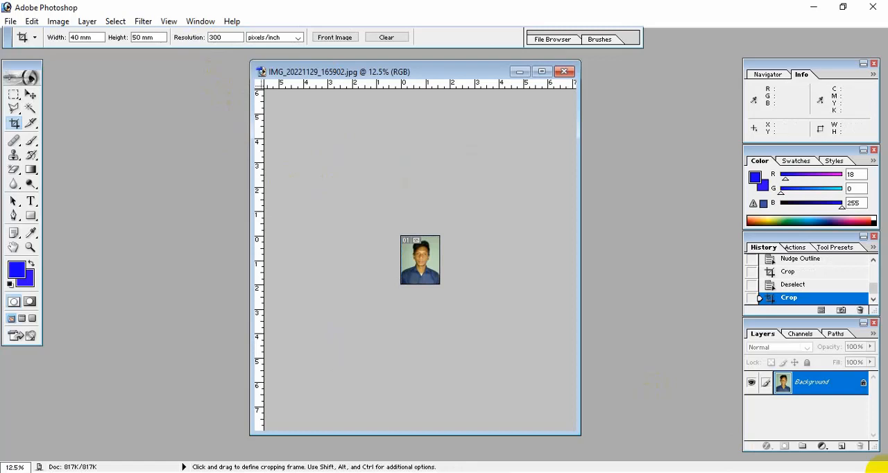
Select the whole green background around the man with the Magic Wand at tolerance 30, adding the remaining areas beside the face and shoulders.
key("ctrl+equal")
key("ctrl+equal")
key("ctrl+equal")
key("ctrl+equal")
key("ctrl+equal")
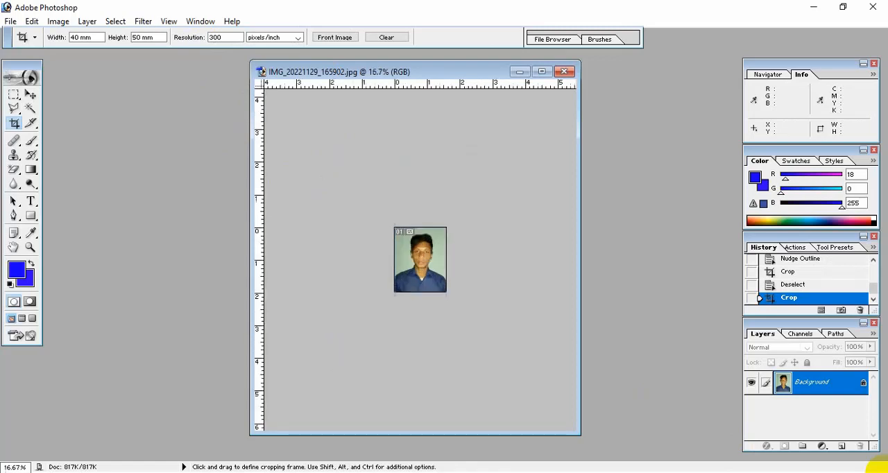
key("ctrl+equal")
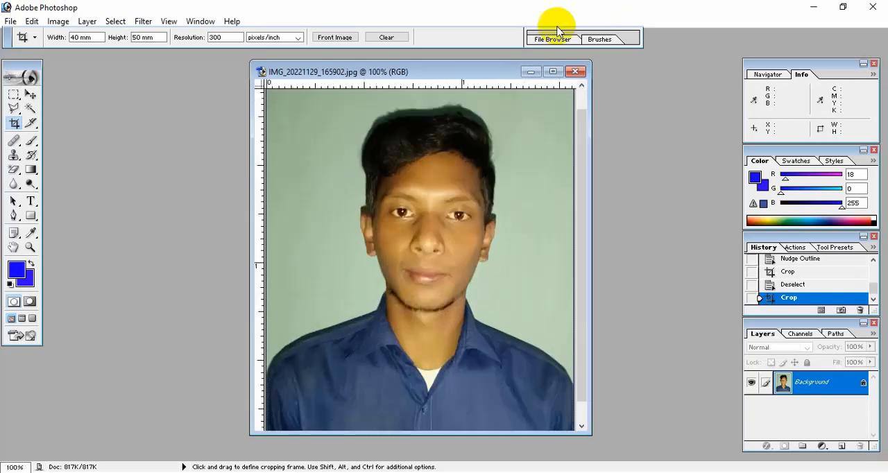
left_click(553, 72)
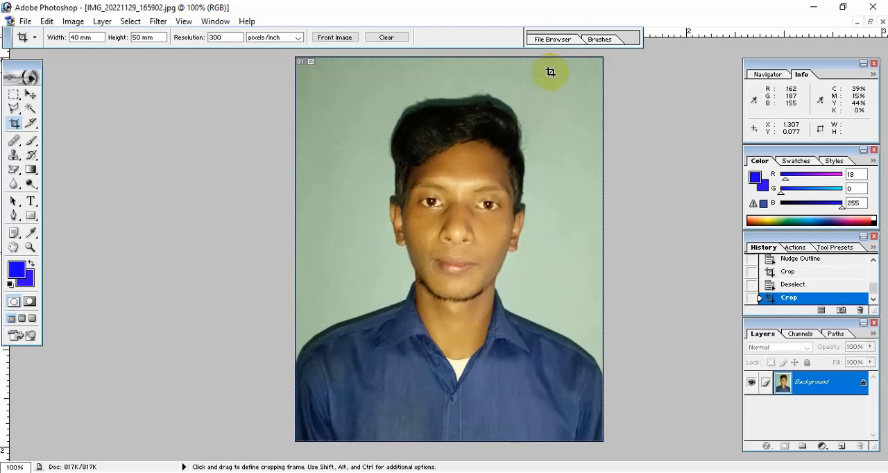
left_click(31, 109)
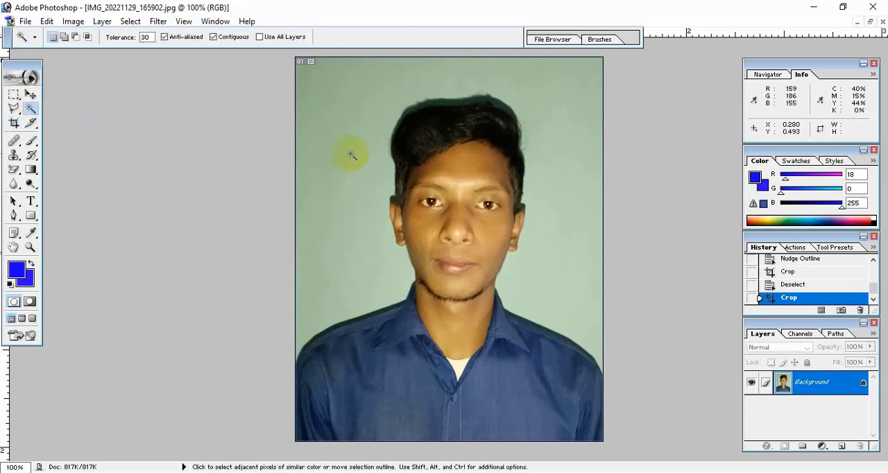
left_click(358, 104)
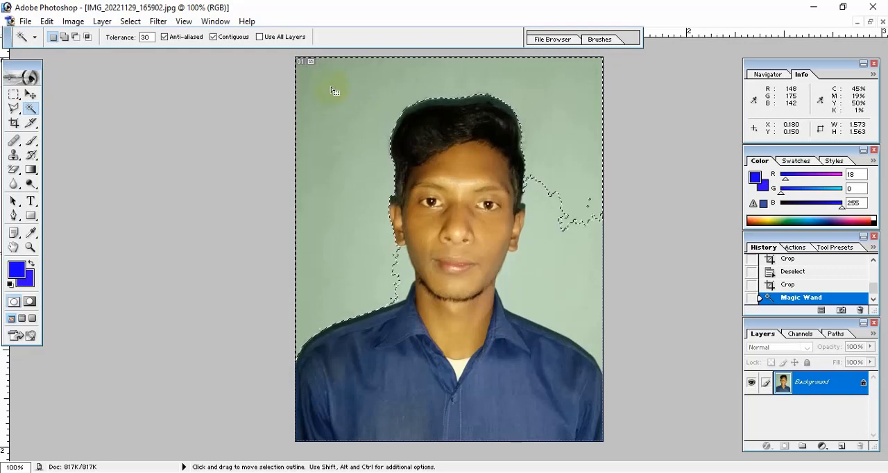
left_click(387, 274, "shift")
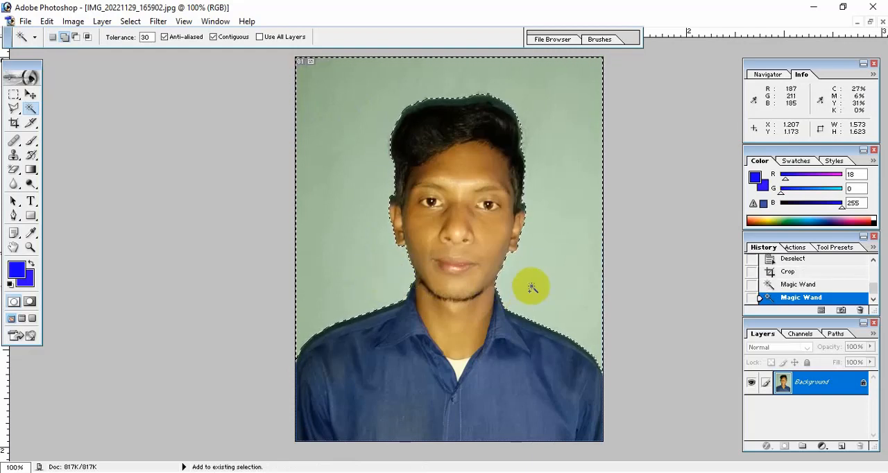
left_click(565, 177, "shift")
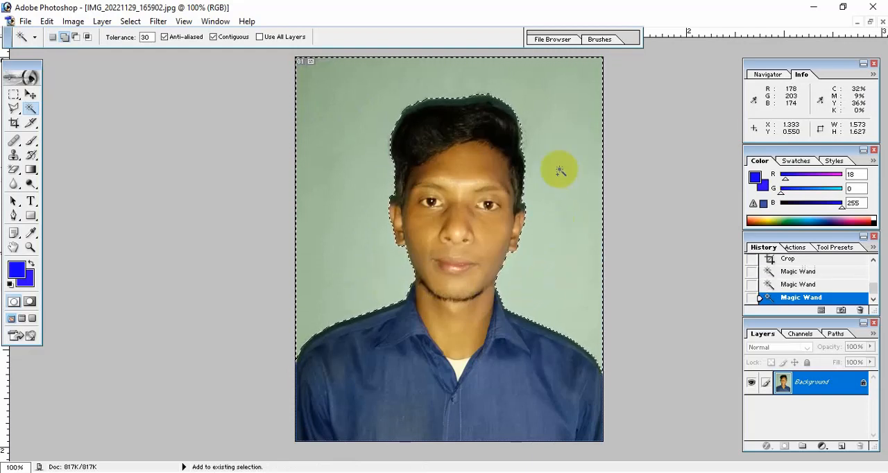
left_click(521, 125, "shift")
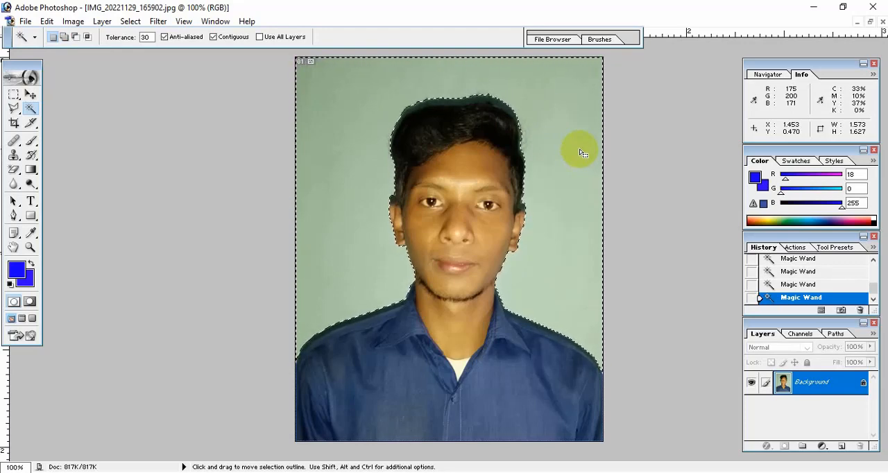
Set the foreground colour to bright blue 1A09FF and fill the selected background with it.
left_click(16, 267)
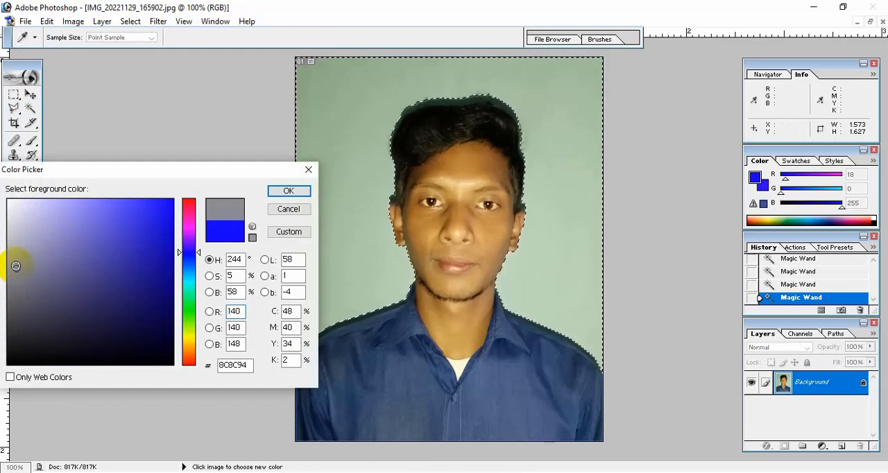
left_click(165, 200)
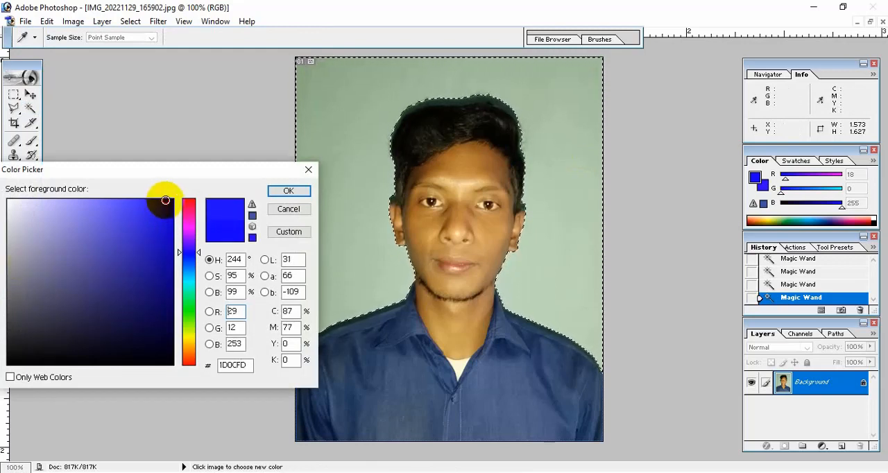
left_click(167, 199)
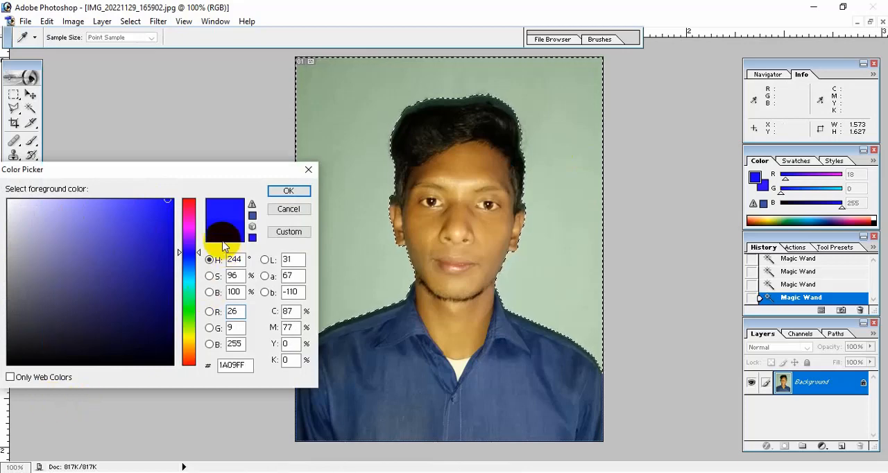
left_click(289, 194)
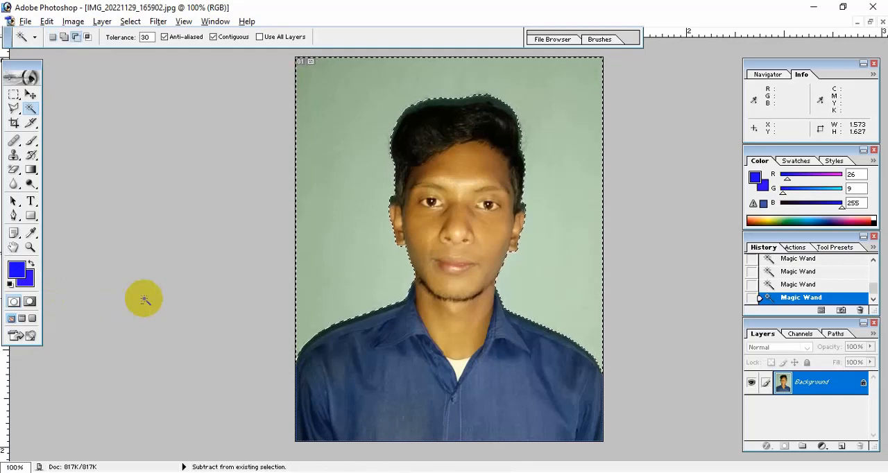
key("alt+BackSpace")
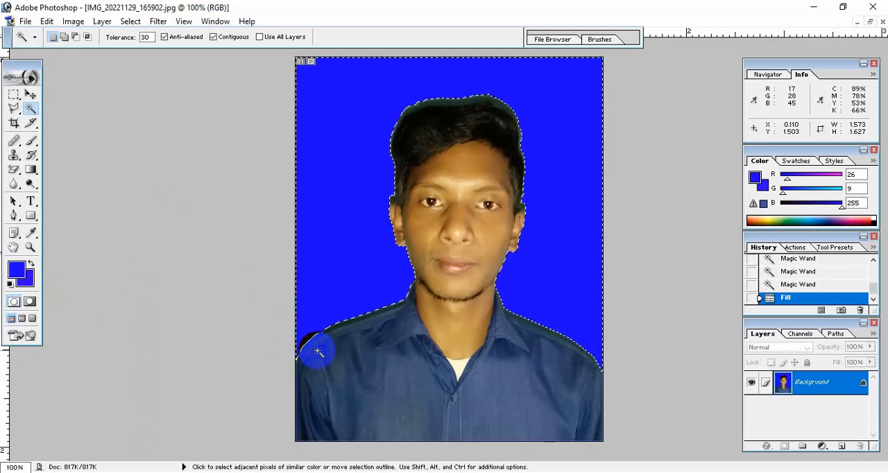
Feather the background selection with a radius of 2 pixels.
right_click(447, 317)
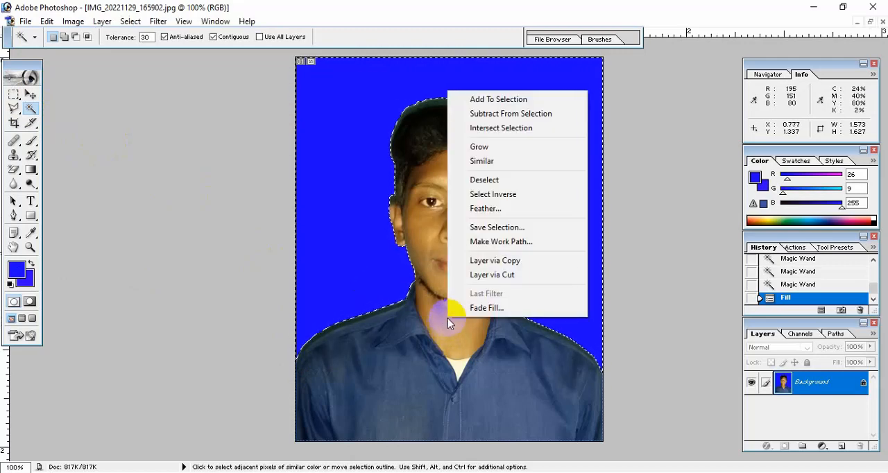
left_click(478, 208)
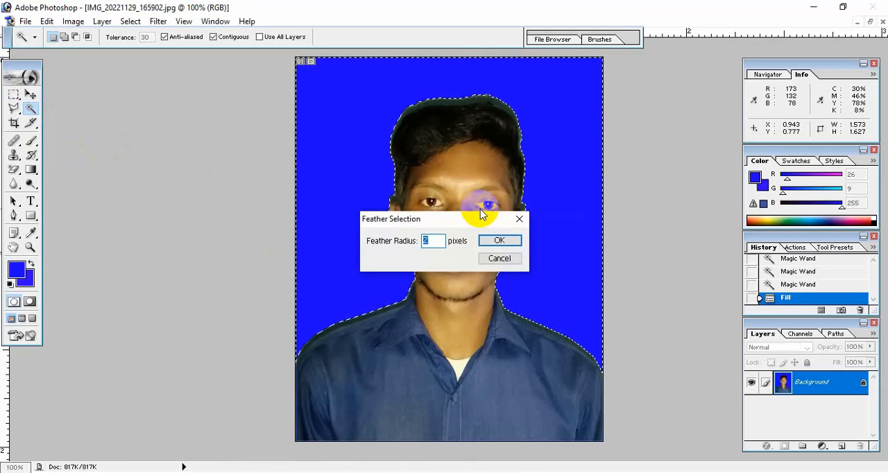
left_click(422, 240)
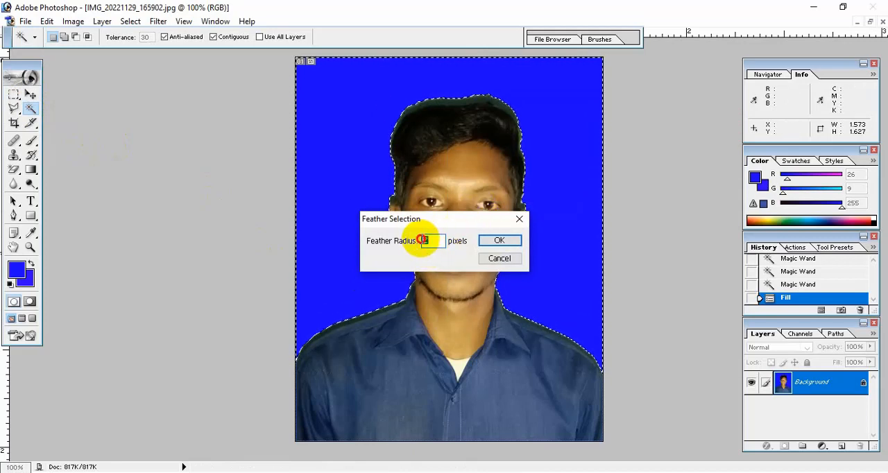
left_click(422, 240)
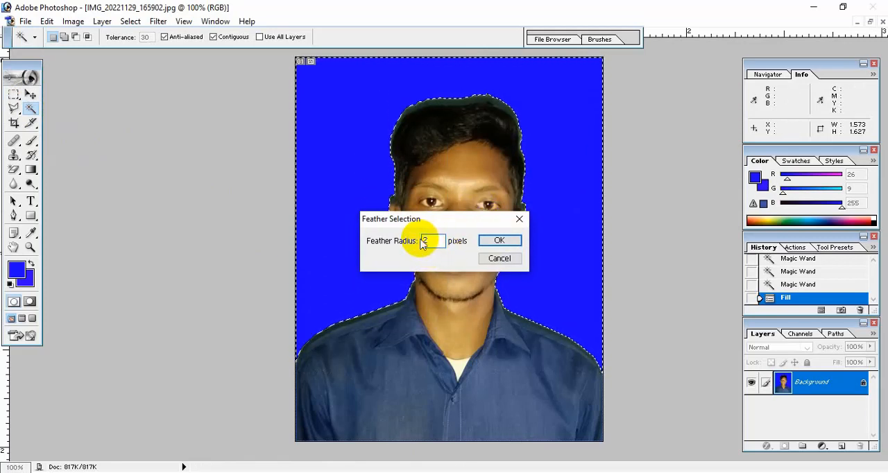
left_click(510, 242)
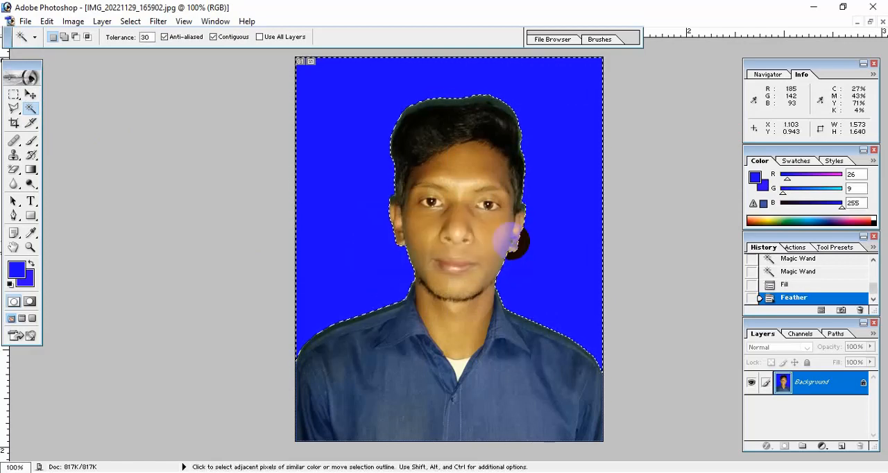
Fill the feathered background selection again with the blue foreground colour and deselect it.
key("alt+Delete")
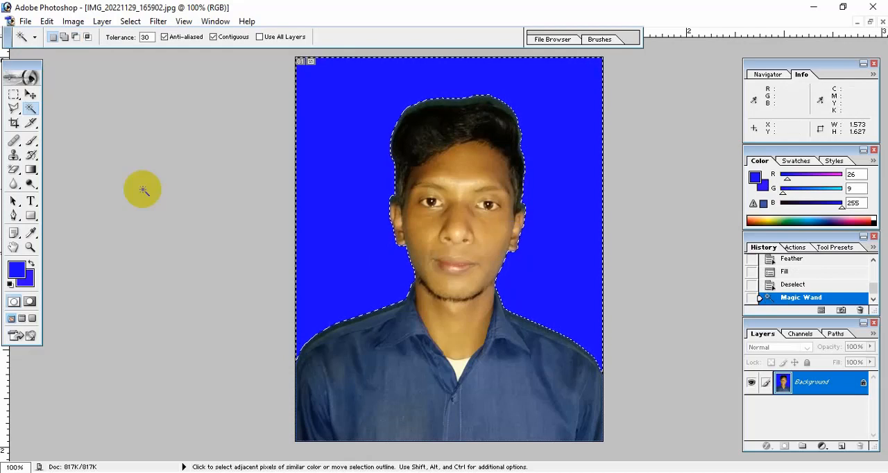
key("ctrl+d")
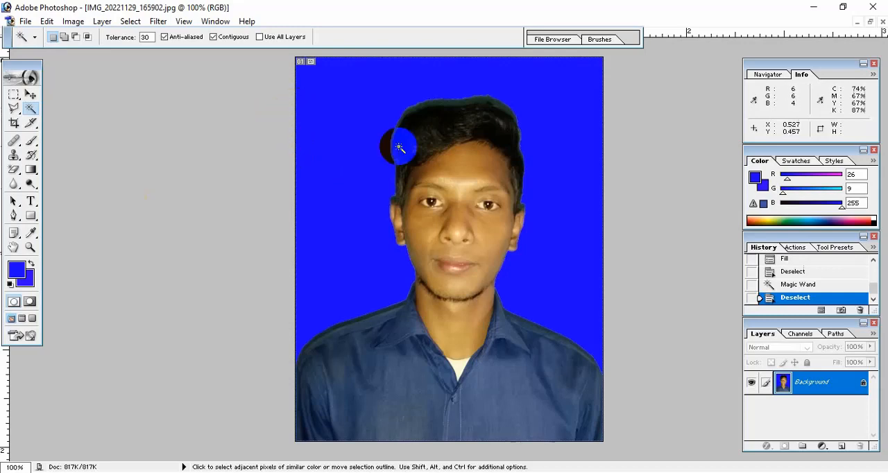
Outline the leftover dark fringe along the top of the hair with the Polygonal Lasso, closing the selection through the surrounding blue background.
key("ctrl+plus")
key("ctrl+plus")
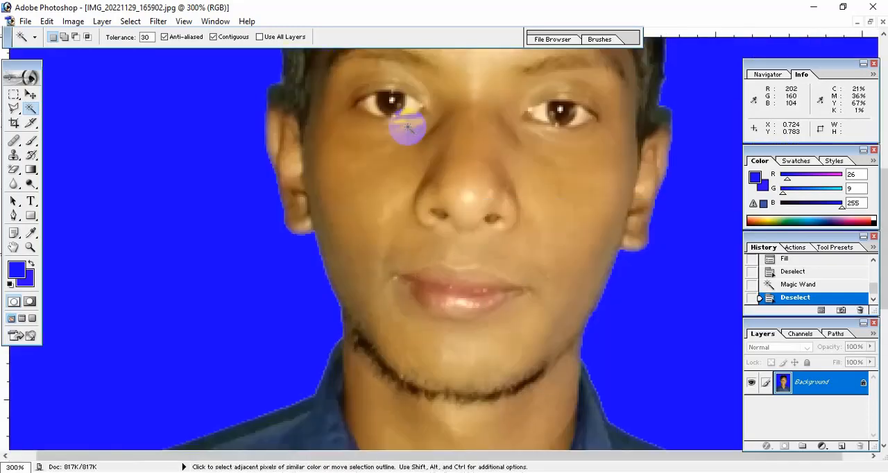
scroll(405, 130, "up", 5)
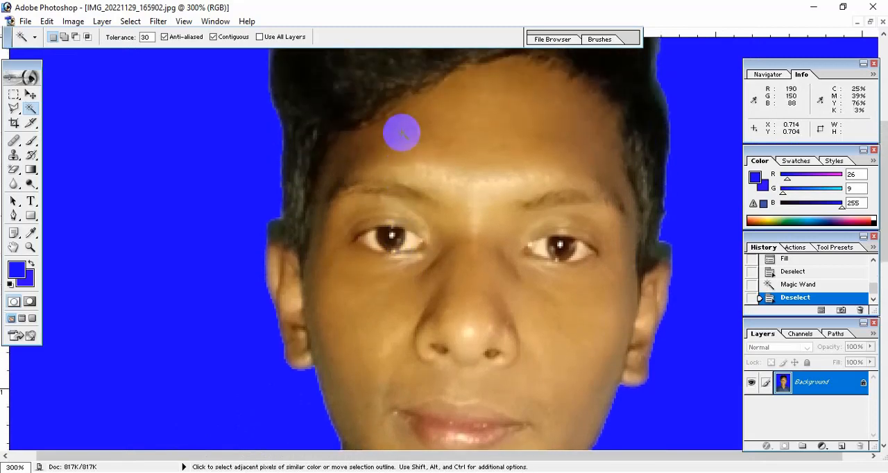
key("ctrl+minus")
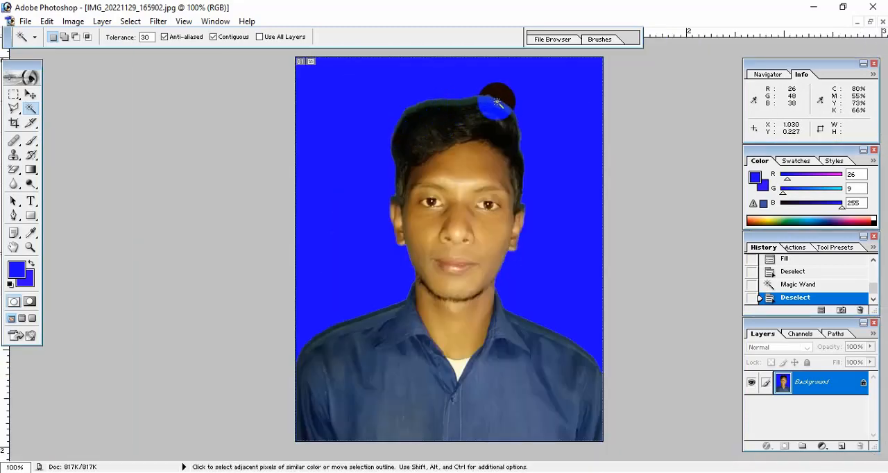
key("l")
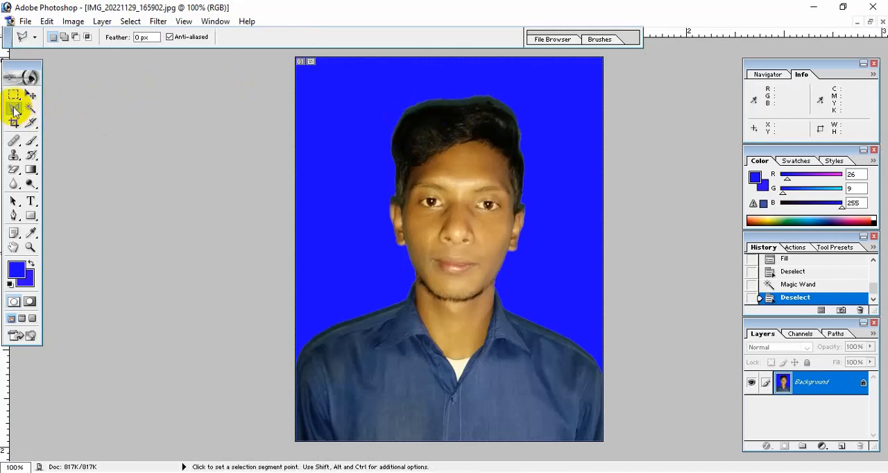
left_click(270, 217)
left_click(373, 169)
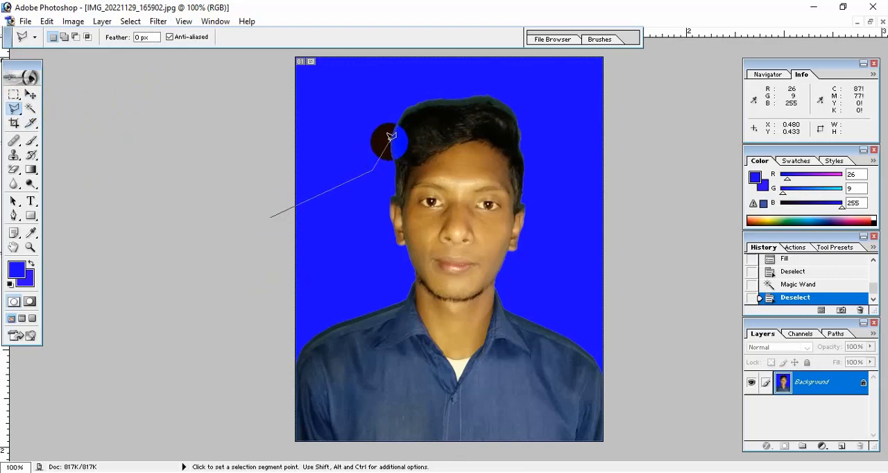
left_click(398, 123)
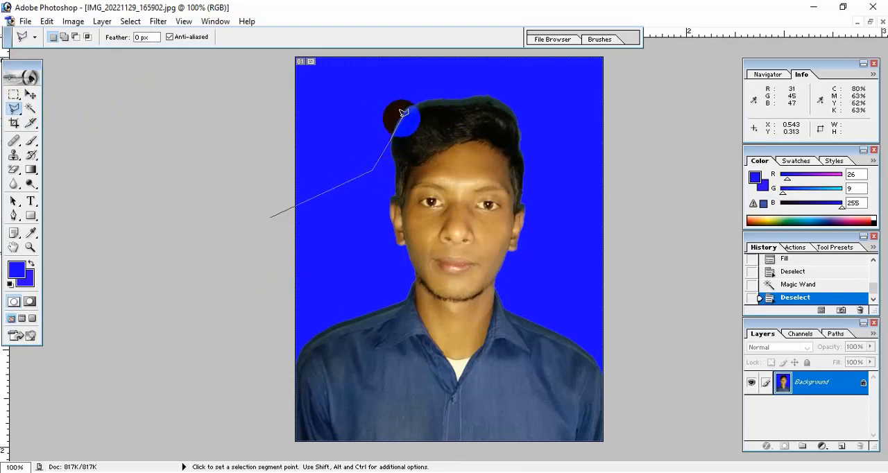
left_click(414, 109)
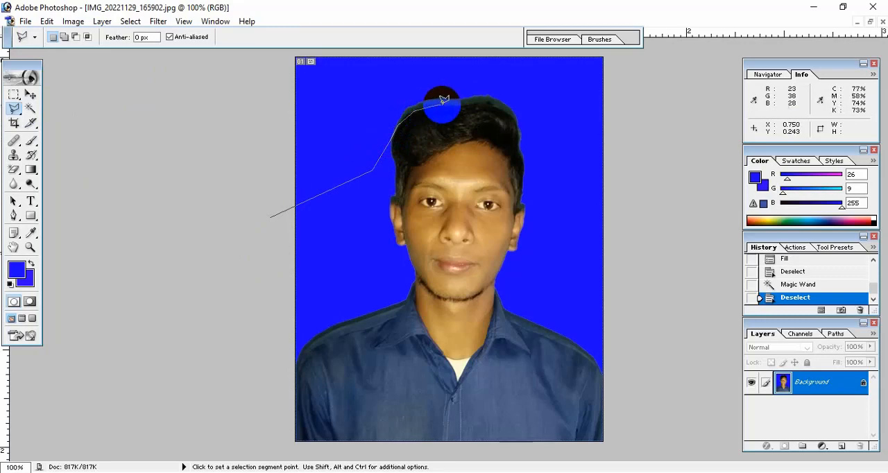
left_click(478, 101)
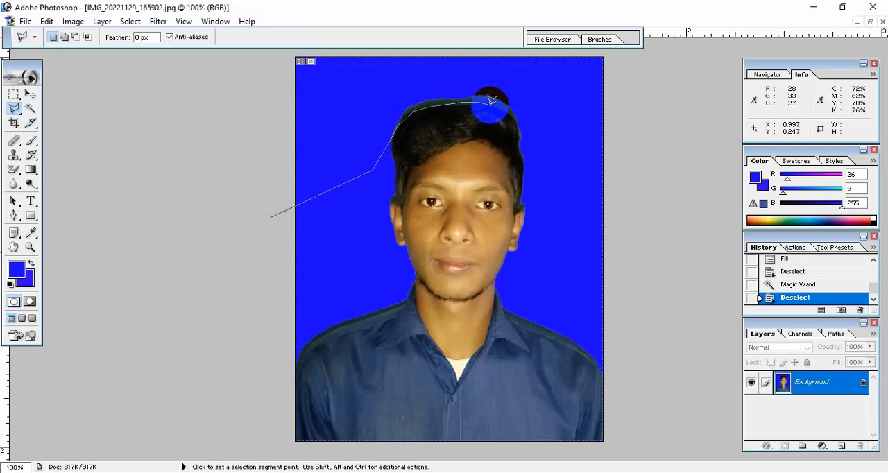
left_click(514, 114)
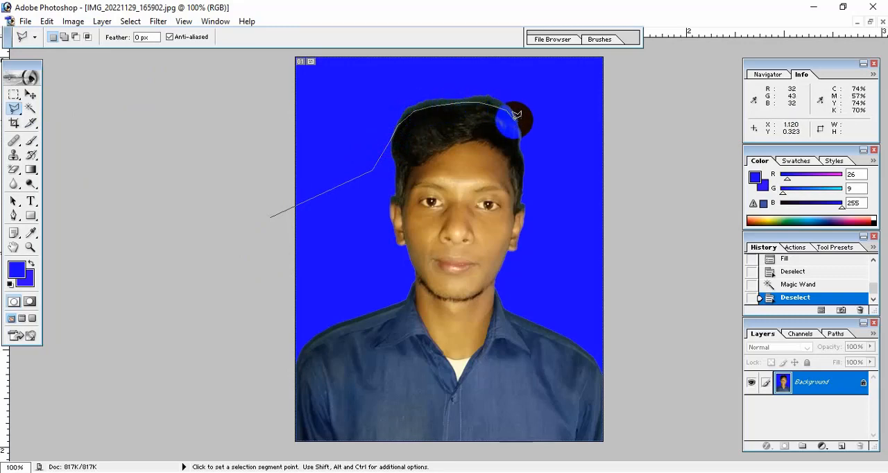
left_click(521, 149)
left_click(532, 166)
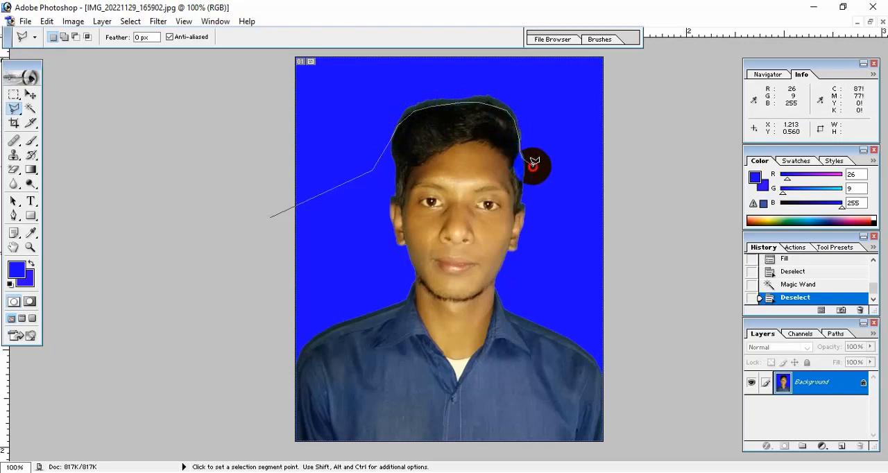
left_click(552, 137)
left_click(545, 100)
left_click(501, 71)
left_click(425, 65)
left_click(296, 82)
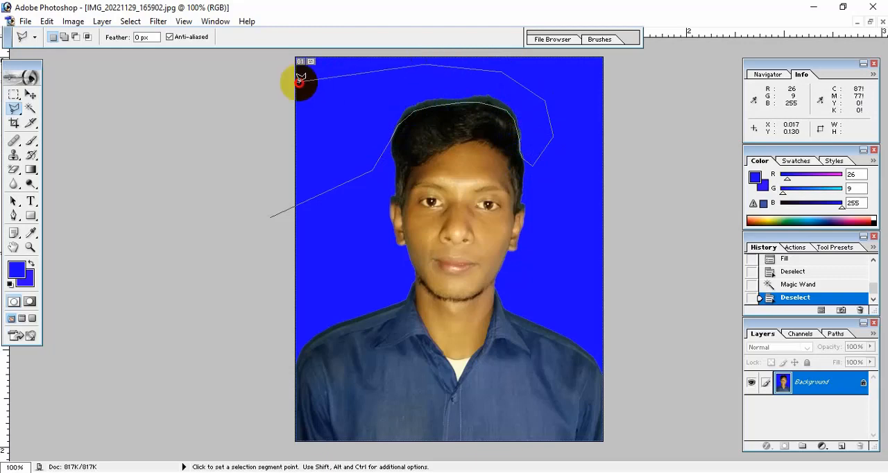
left_click(249, 137)
left_click(273, 187)
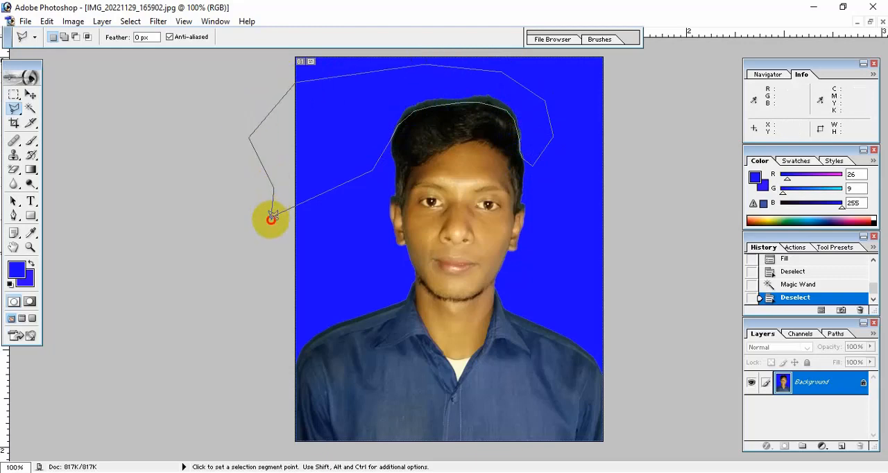
left_click(273, 215)
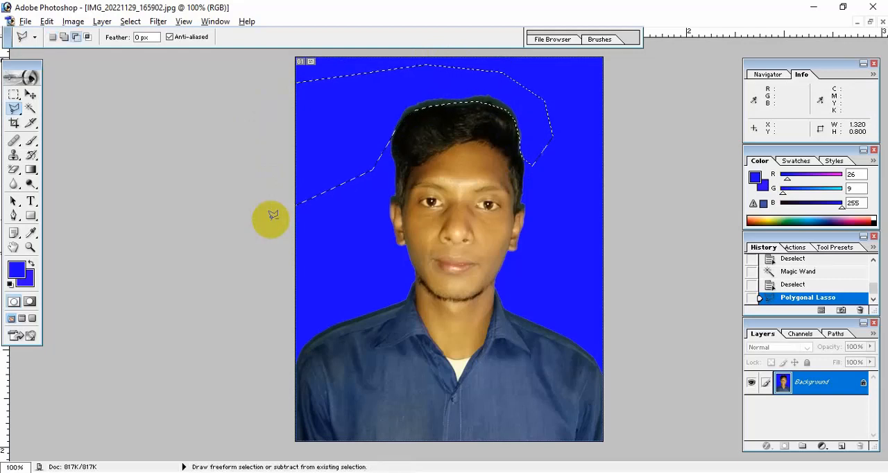
Fill the lassoed fringe area above the hair with the blue foreground colour and deselect it.
key("alt+BackSpace")
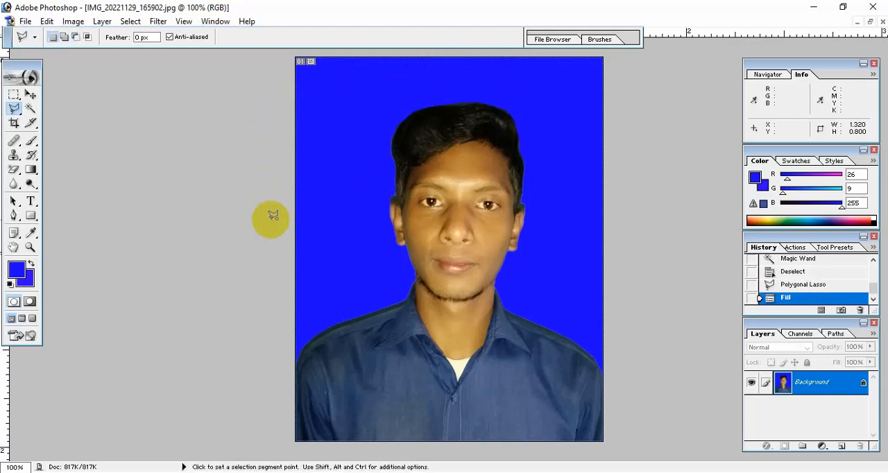
key("ctrl+d")
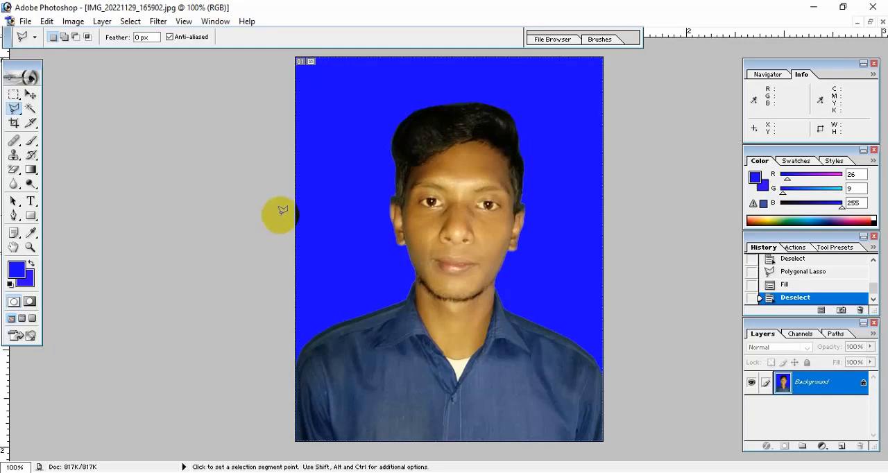
Brighten the whole photo with a Curves adjustment on the RGB channel, raising the midpoint to input 102, output 132.
key("ctrl+minus")
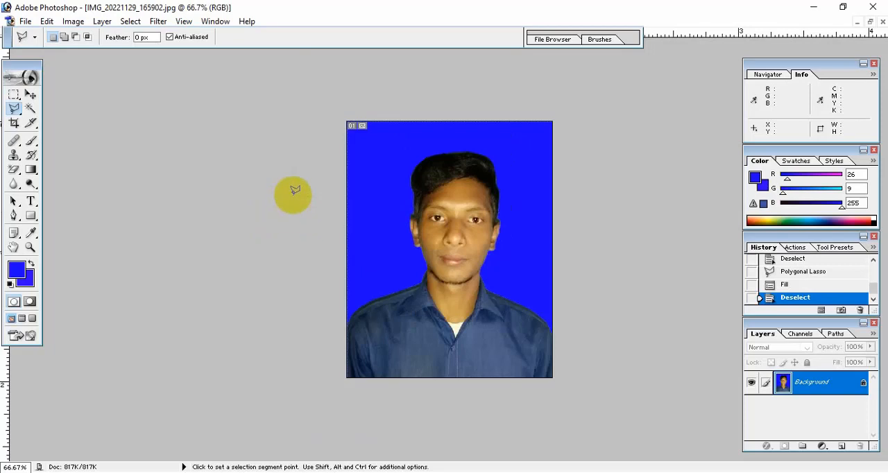
left_click(33, 96)
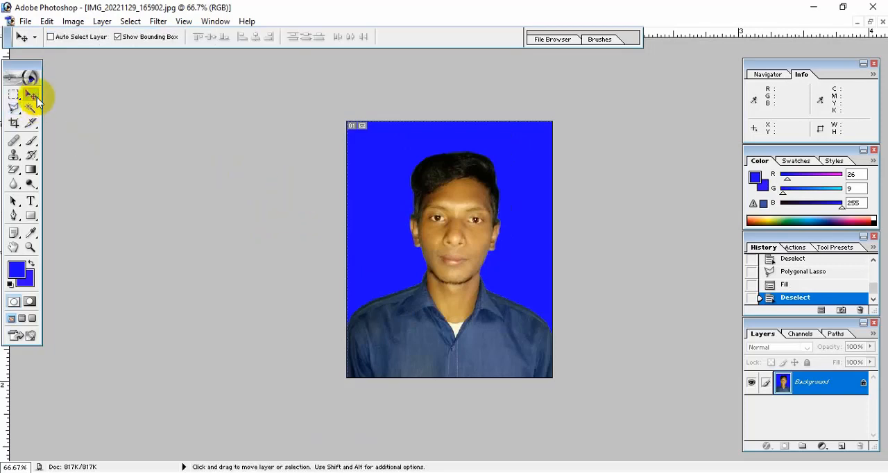
left_click(73, 21)
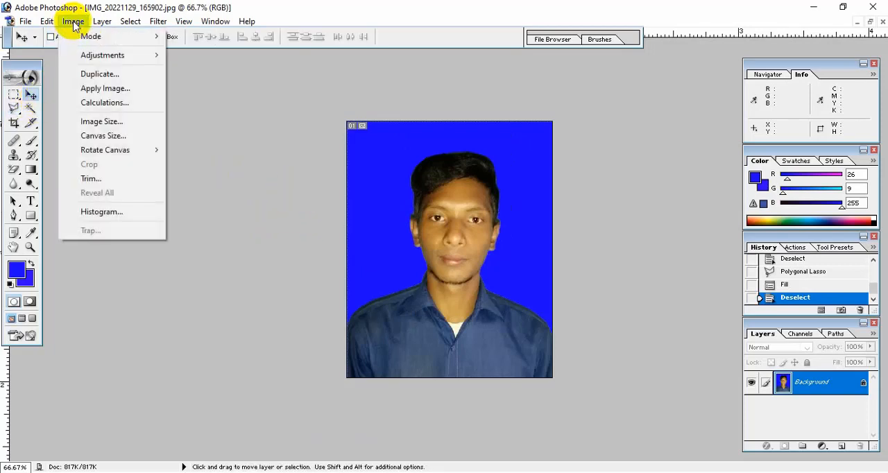
mouse_move(75, 55)
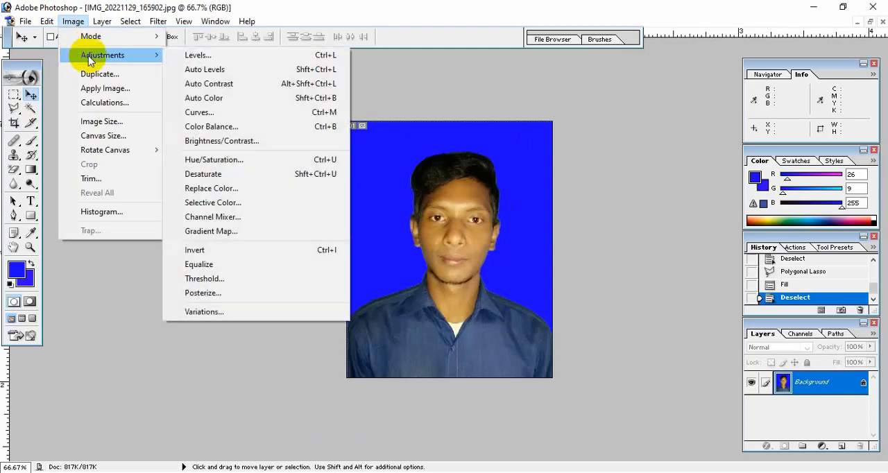
left_click(216, 112)
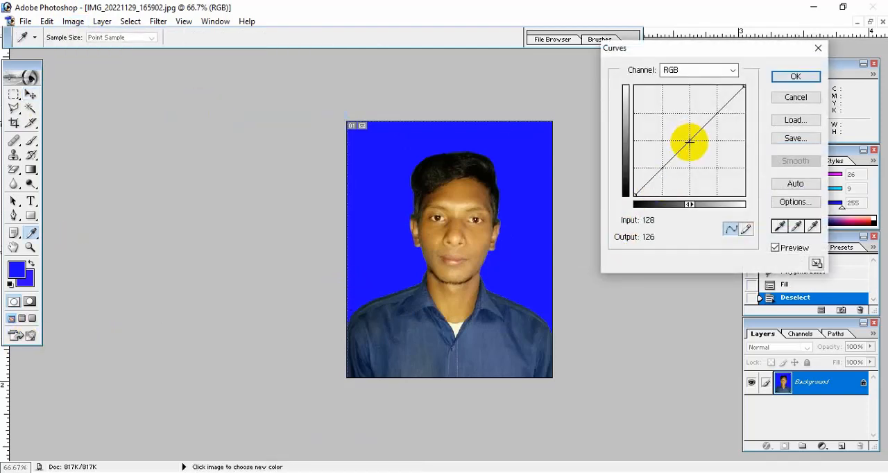
left_click_drag(688, 142, 679, 140)
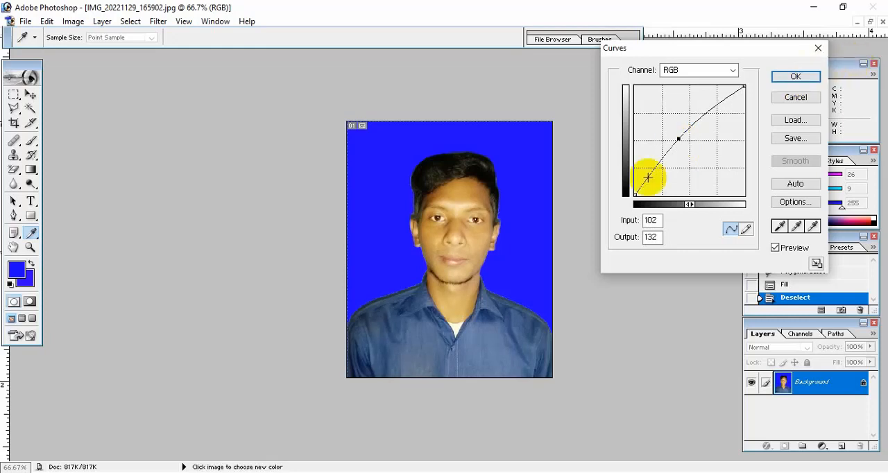
left_click(795, 77)
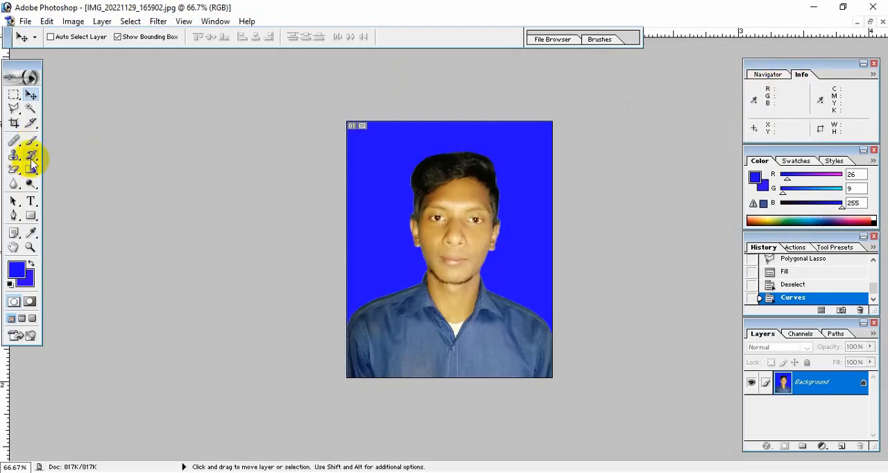
Darken the man's hair with the Burn tool using a 65 px brush on midtones at 50% exposure.
left_click(35, 185)
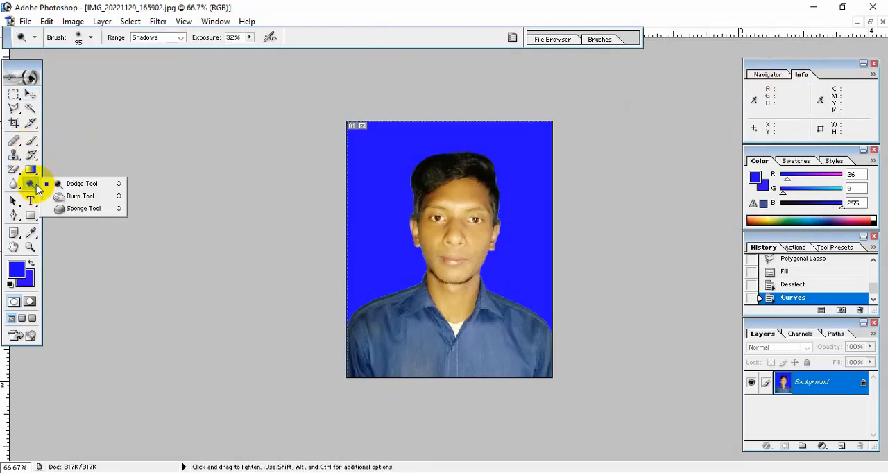
left_click(86, 195)
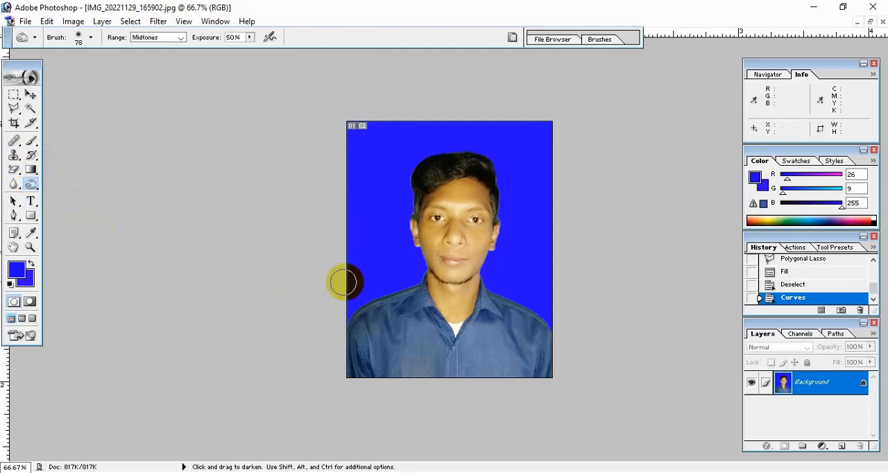
left_click(85, 42)
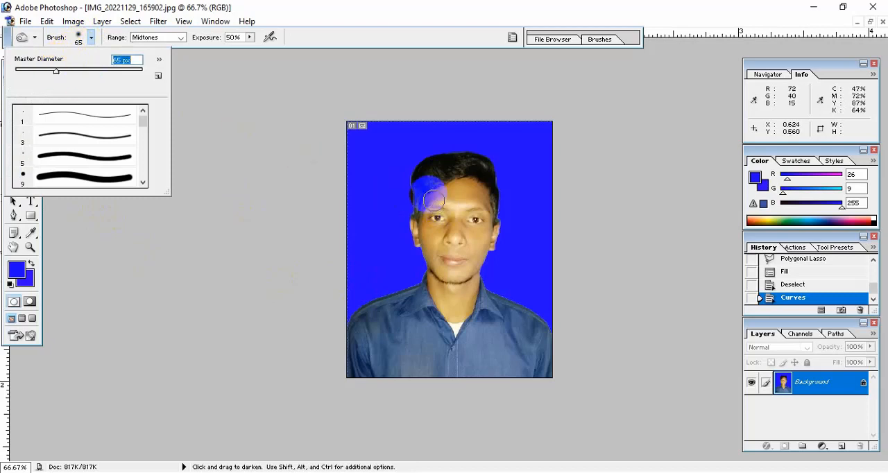
left_click(261, 158)
mouse_move(389, 221)
left_mouse_down()
mouse_move(397, 200)
mouse_move(413, 206)
mouse_move(412, 172)
mouse_move(424, 158)
mouse_move(476, 150)
mouse_move(505, 189)
mouse_move(504, 214)
mouse_move(481, 185)
mouse_move(447, 179)
mouse_move(418, 208)
mouse_move(426, 167)
mouse_move(467, 155)
mouse_move(488, 177)
left_mouse_up()
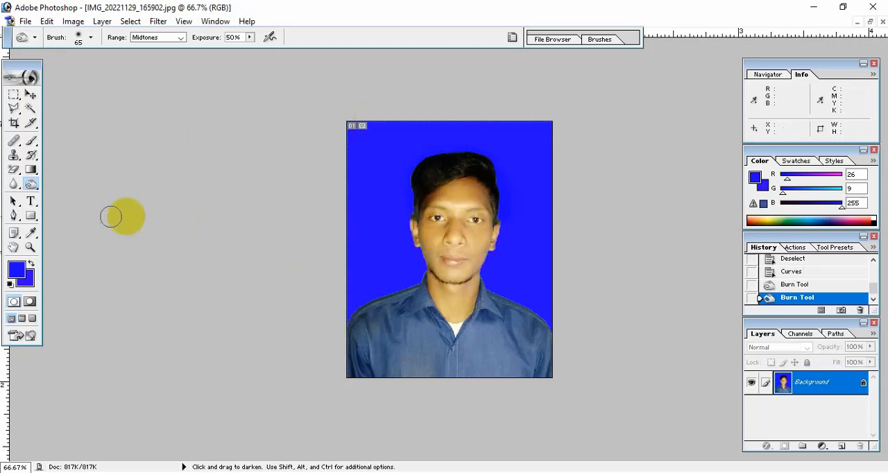
Lighten the man's face with repeated Dodge tool strokes using a 62 px brush on shadows at 32% exposure.
left_click(33, 186)
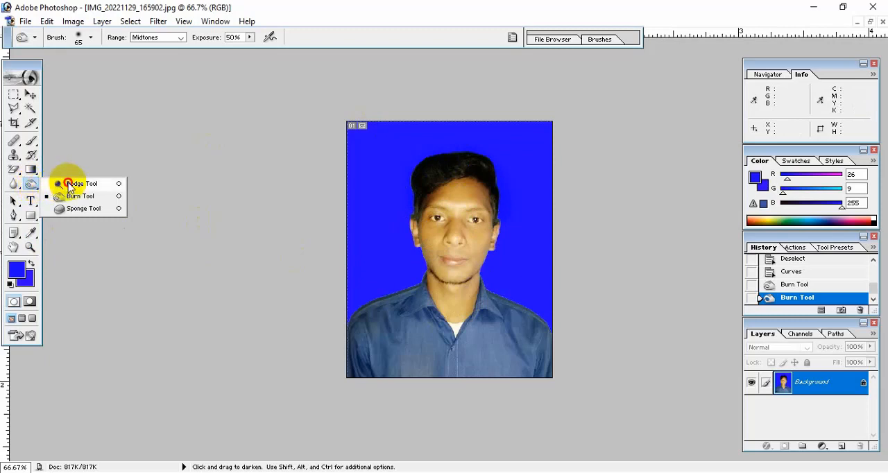
left_click(67, 183)
left_click(75, 41)
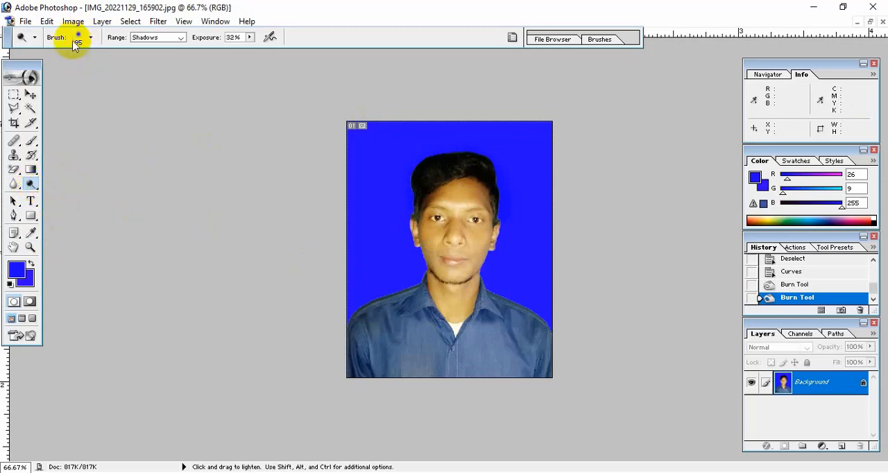
left_click(77, 43)
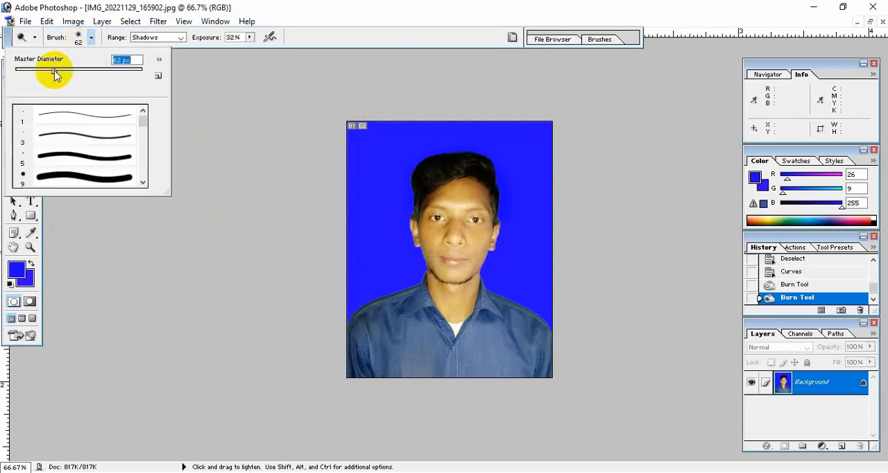
left_click(385, 250)
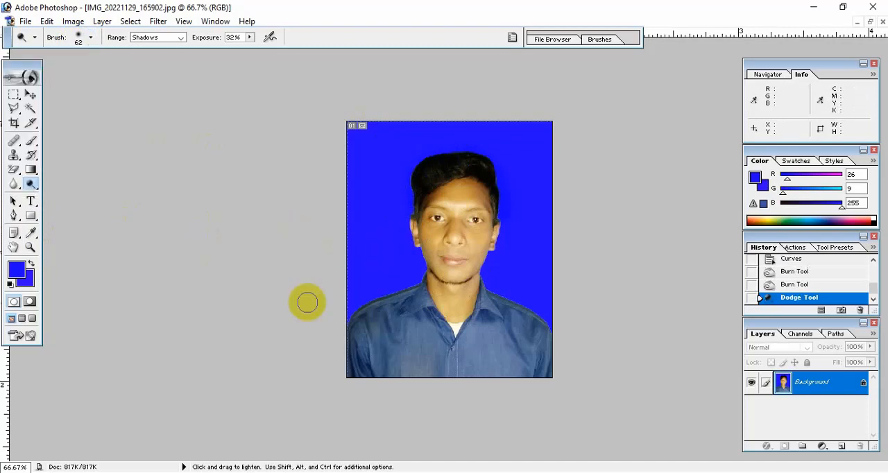
mouse_move(439, 272)
left_mouse_down()
mouse_move(428, 250)
mouse_move(439, 201)
mouse_move(469, 190)
mouse_move(490, 200)
mouse_move(490, 224)
mouse_move(473, 226)
mouse_move(424, 215)
mouse_move(426, 199)
mouse_move(475, 196)
left_mouse_up()
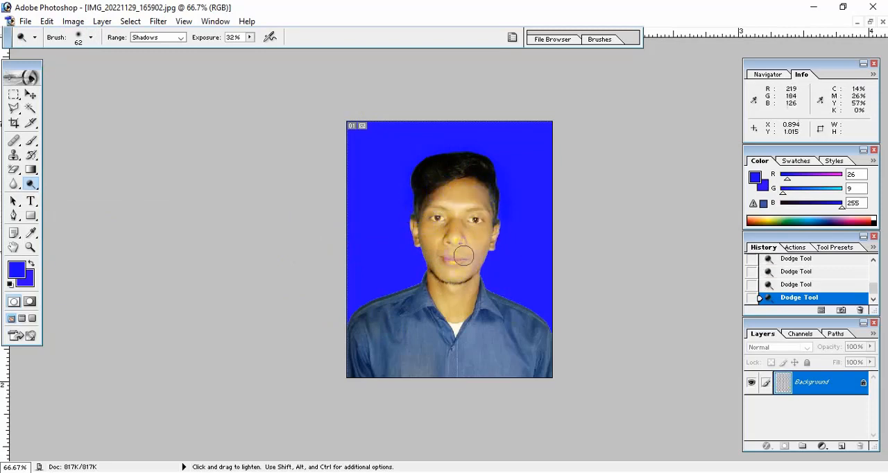
mouse_move(441, 230)
left_mouse_down()
mouse_move(423, 265)
mouse_move(427, 239)
mouse_move(422, 266)
mouse_move(457, 283)
mouse_move(470, 279)
mouse_move(469, 296)
mouse_move(420, 278)
mouse_move(421, 307)
mouse_move(437, 302)
mouse_move(476, 316)
mouse_move(504, 213)
mouse_move(464, 190)
mouse_move(431, 197)
mouse_move(414, 273)
mouse_move(430, 242)
mouse_move(415, 231)
mouse_move(432, 247)
mouse_move(501, 236)
left_mouse_up()
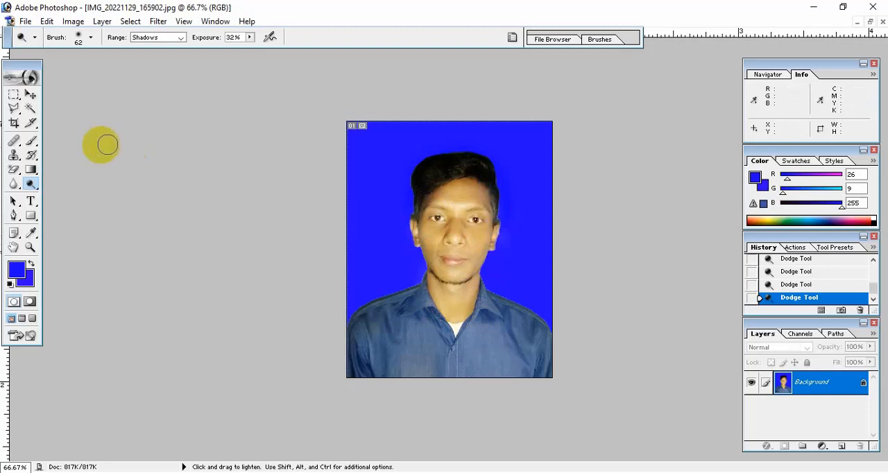
left_click(30, 95)
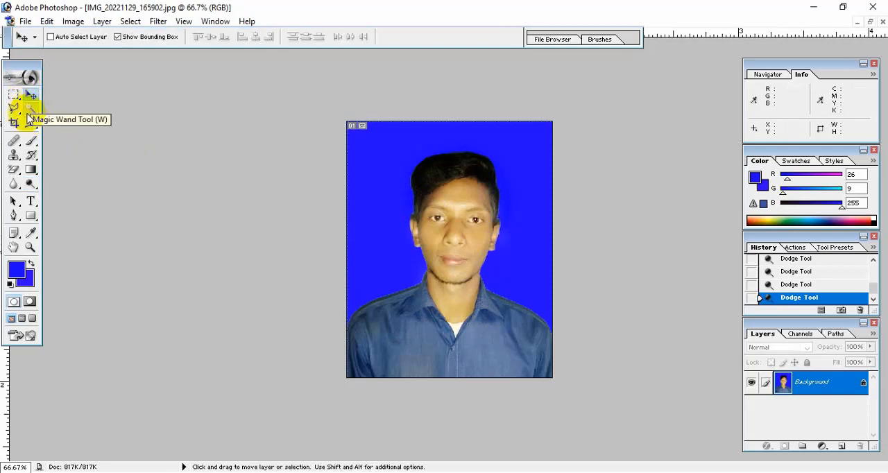
Crop the whole photo to 40 × 50 mm at 300 pixels/inch.
left_click(14, 124)
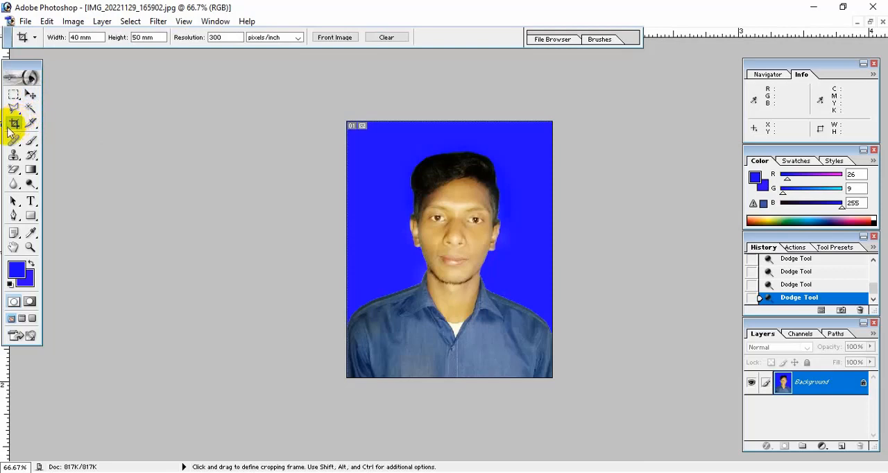
left_click_drag(347, 125, 596, 423)
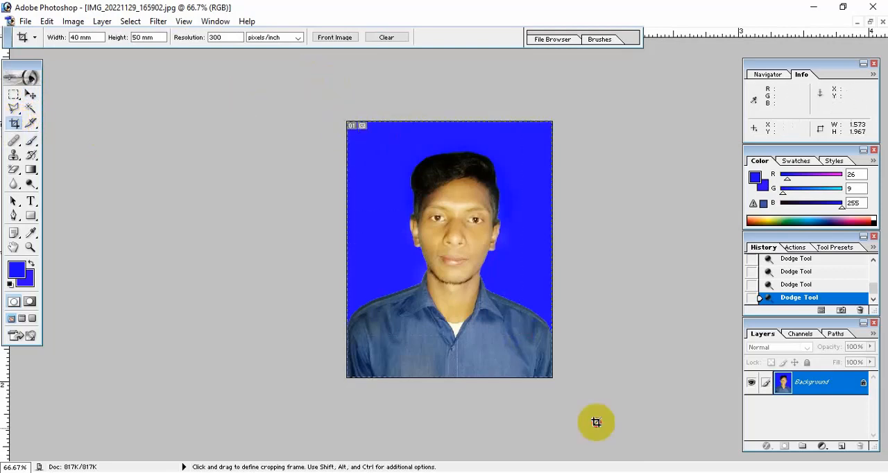
key("Return")
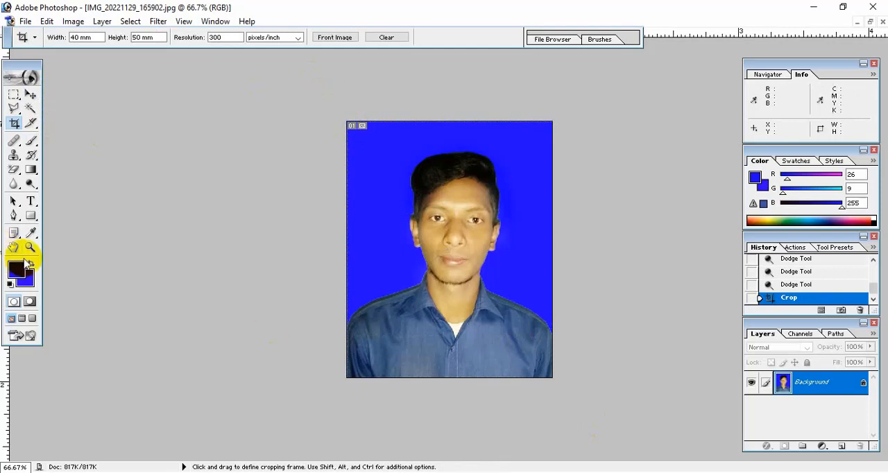
Save the photo to the Desktop in JPEG format, using the man's name as the file name, and accept the JPEG options.
left_click(871, 23)
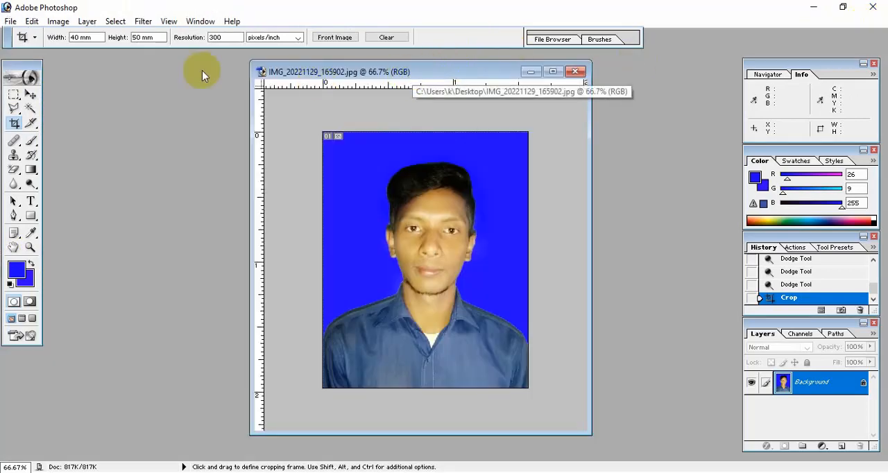
left_click(11, 21)
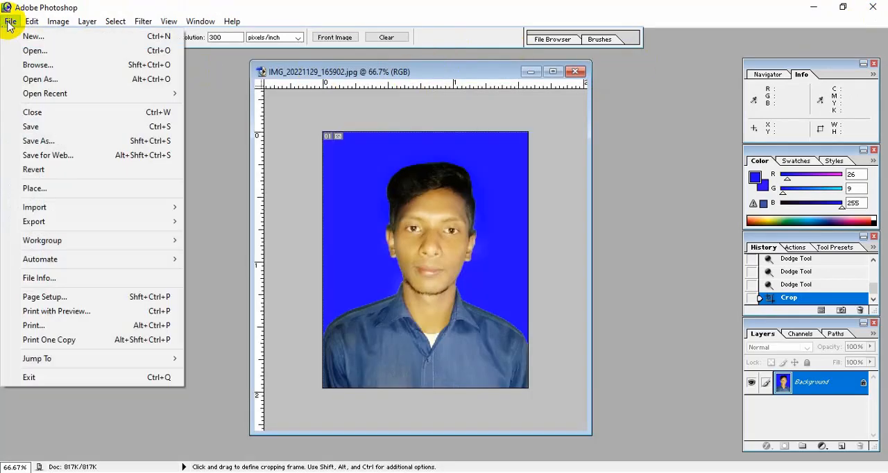
left_click(49, 140)
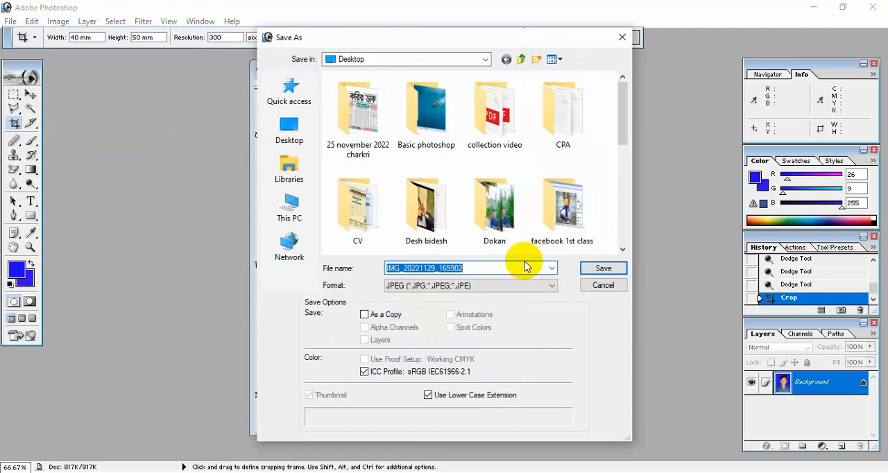
type("mi")
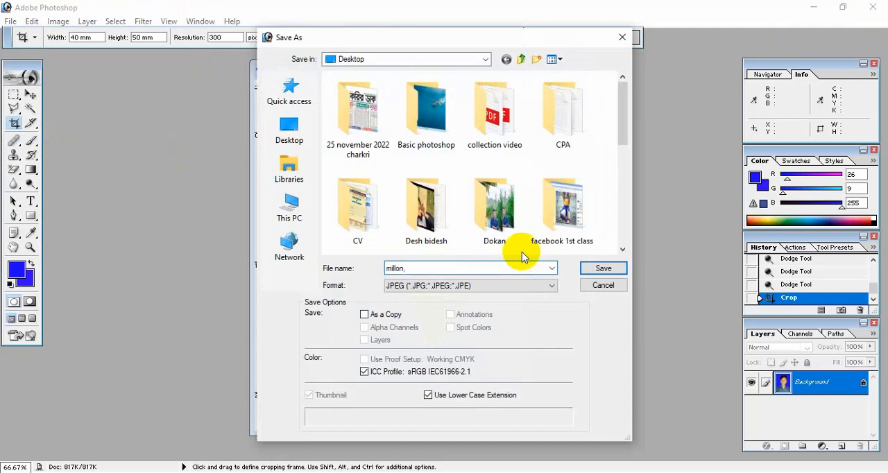
type("llon")
left_click(466, 285)
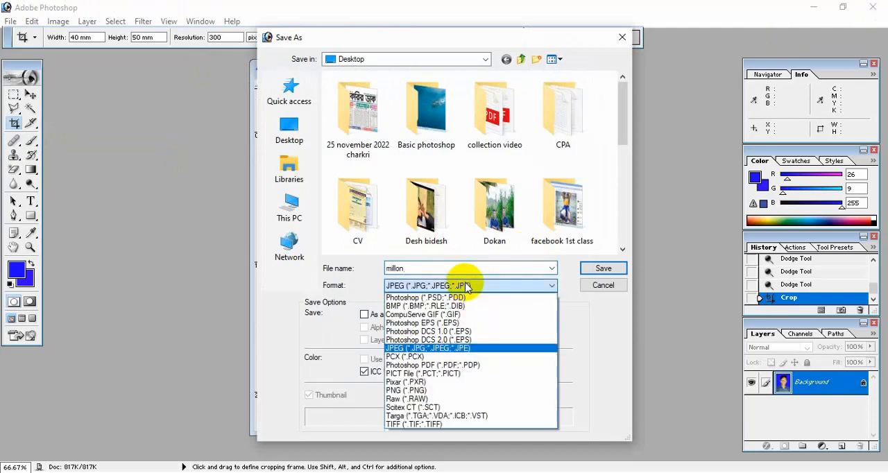
left_click(473, 349)
left_click(595, 271)
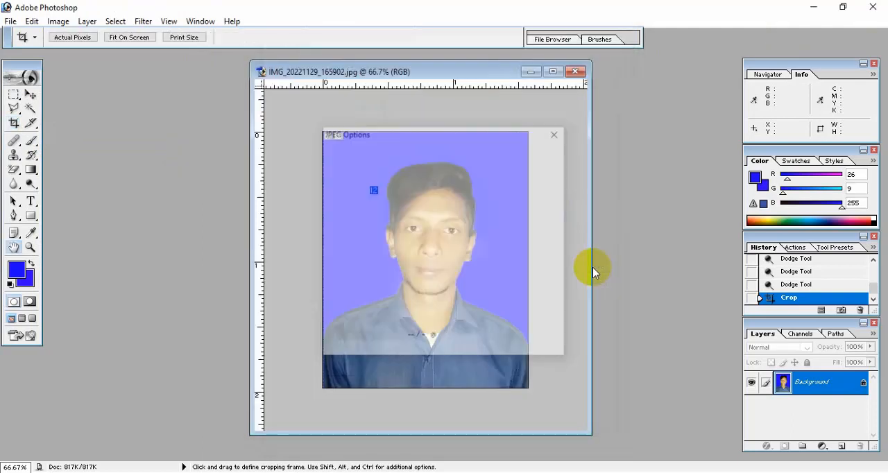
left_click(548, 155)
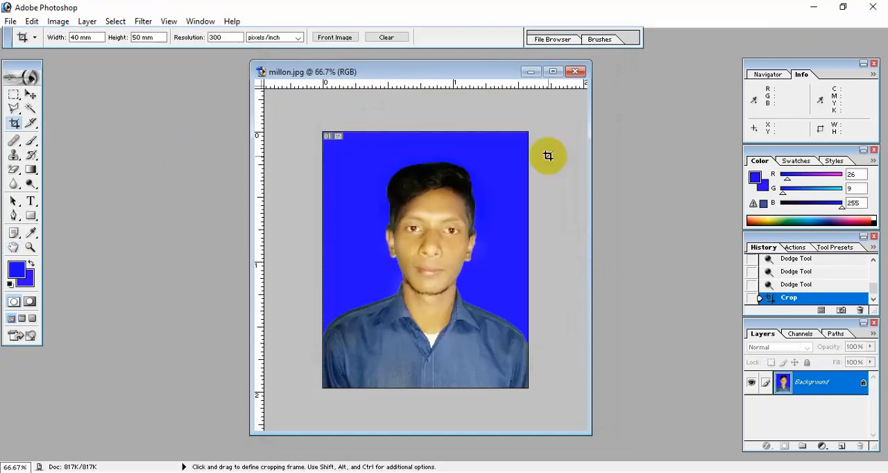
Move the photo's window aside and create a white A4 document of 210 × 297 mm at 300 pixels/inch in RGB Color.
left_click_drag(372, 73, 417, 75)
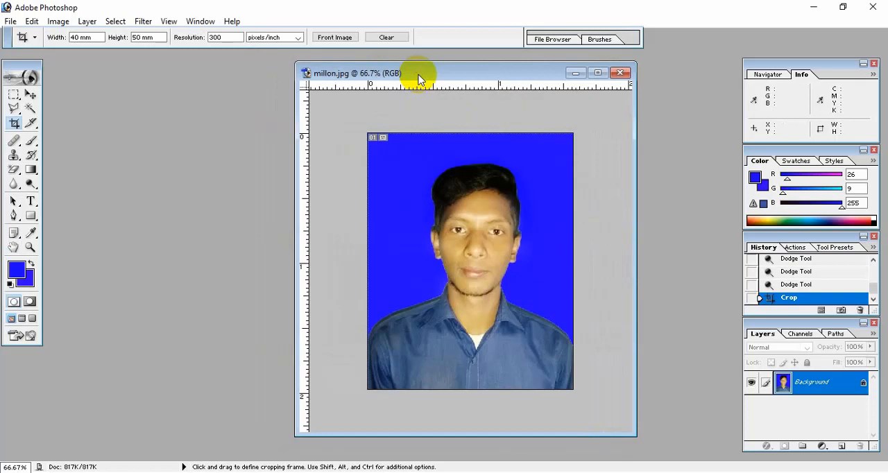
left_click_drag(418, 78, 483, 81)
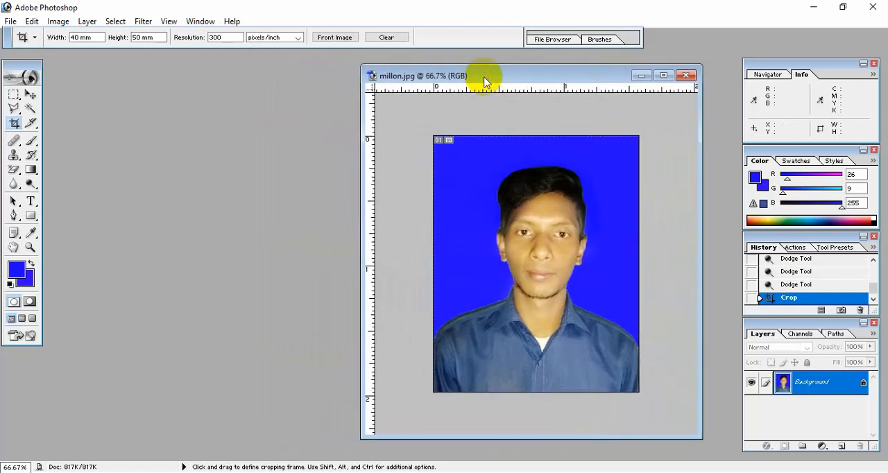
left_click(9, 21)
left_click(31, 36)
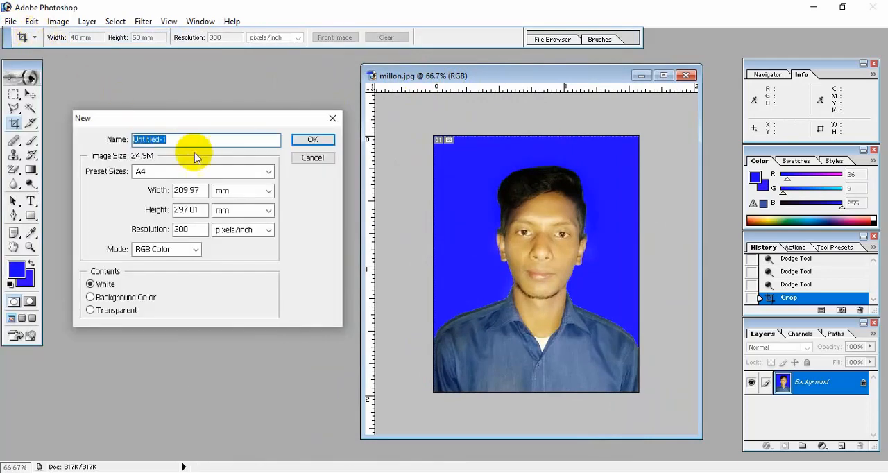
left_click(172, 174)
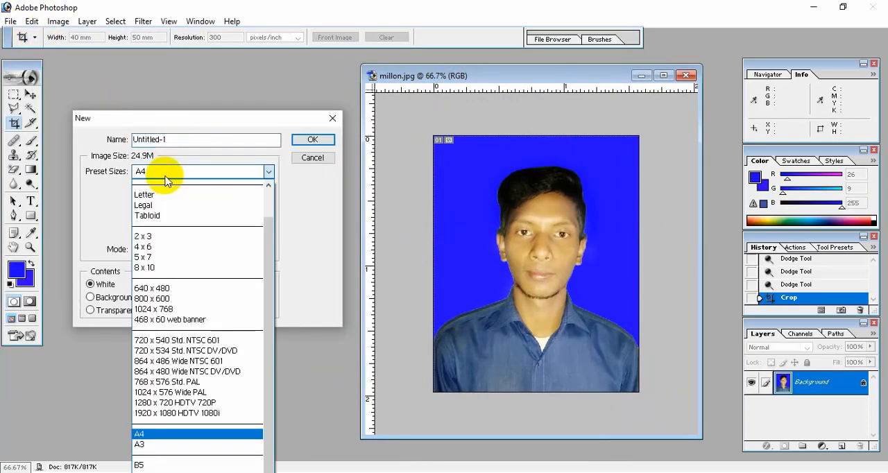
left_click(167, 176)
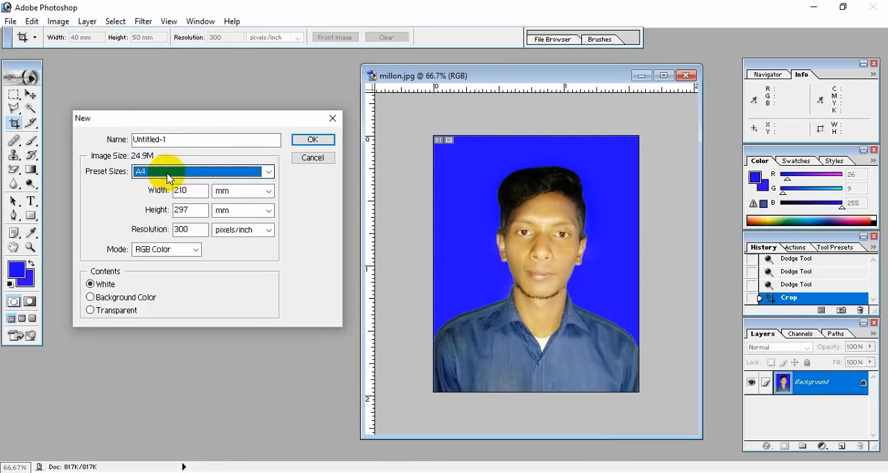
left_click(312, 140)
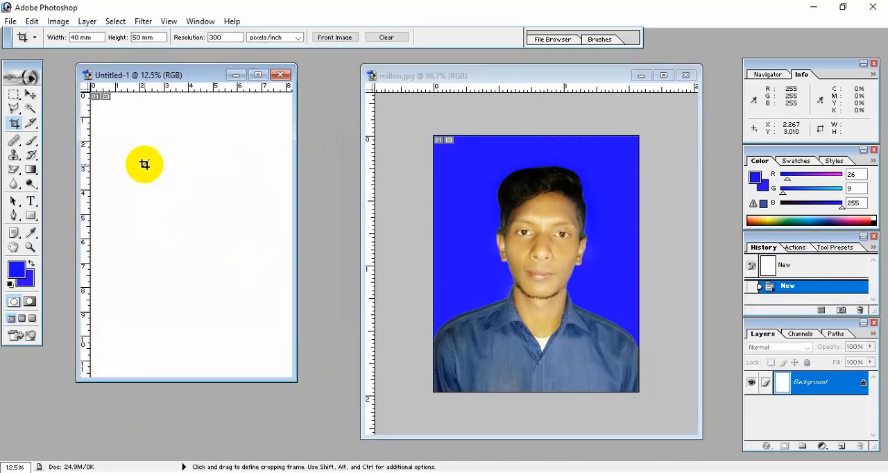
Copy the portrait onto the A4 page's upper-left corner and duplicate it into a row of four across the top.
left_click(30, 97)
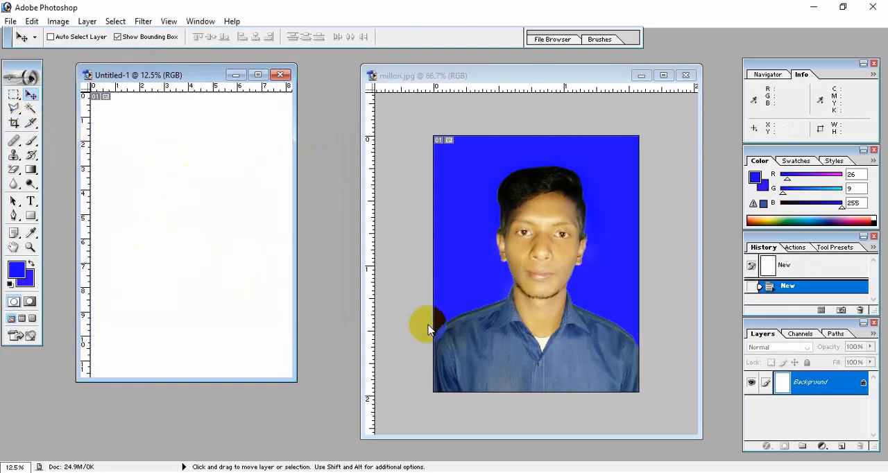
left_click(493, 263)
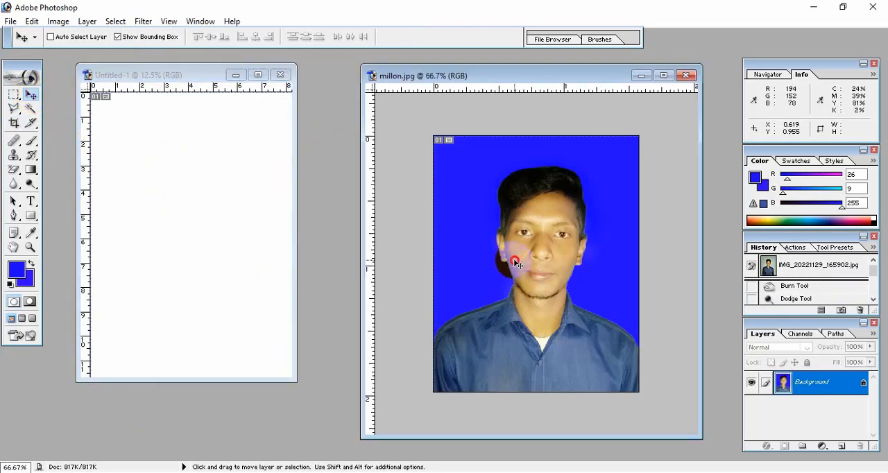
left_click_drag(517, 264, 111, 137)
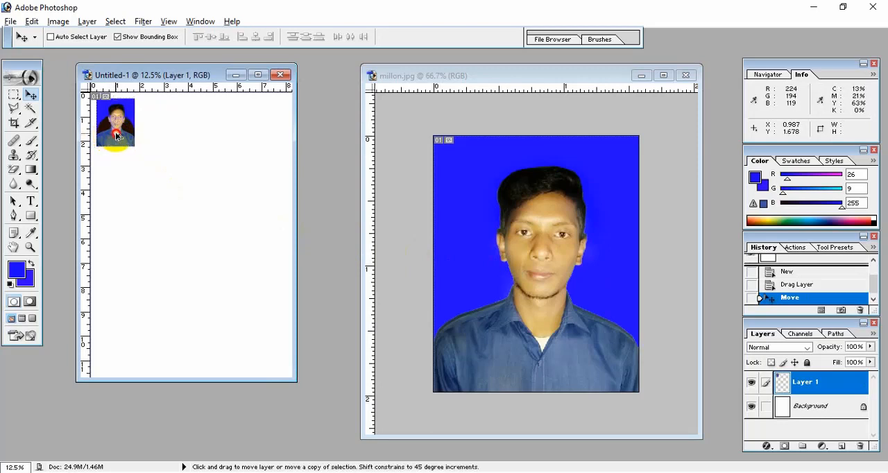
left_click_drag(117, 136, 151, 136)
left_click_drag(171, 138, 271, 139)
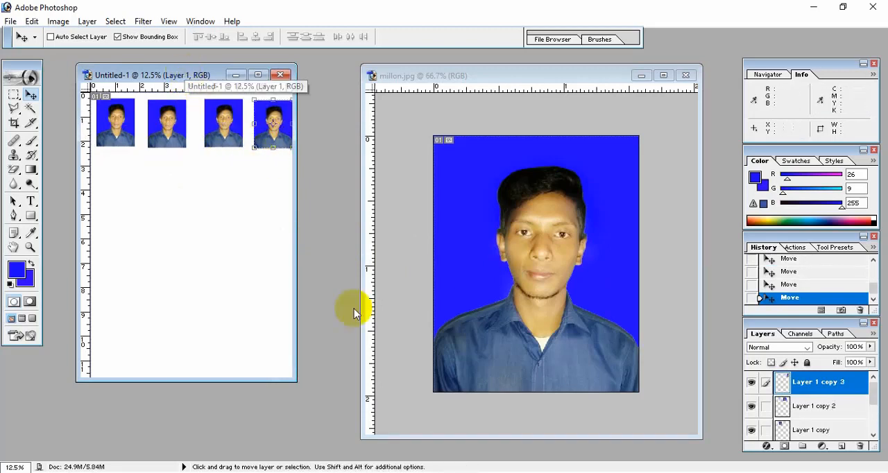
Send the A4 page to print from the print preview, proceed despite clipping, and select the EPSON L130 Series printer.
left_click(10, 23)
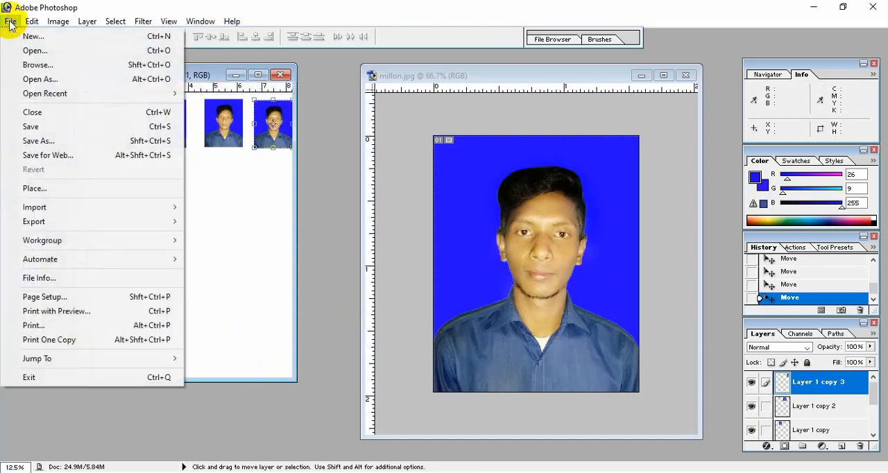
left_click(38, 314)
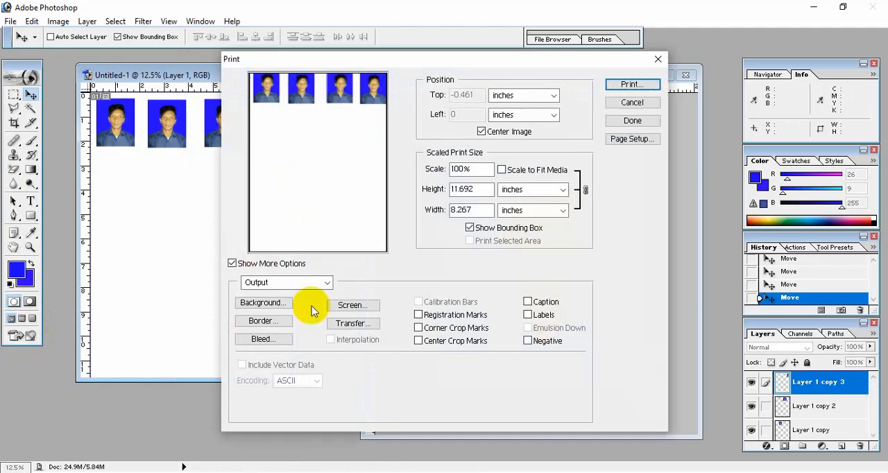
left_click(631, 84)
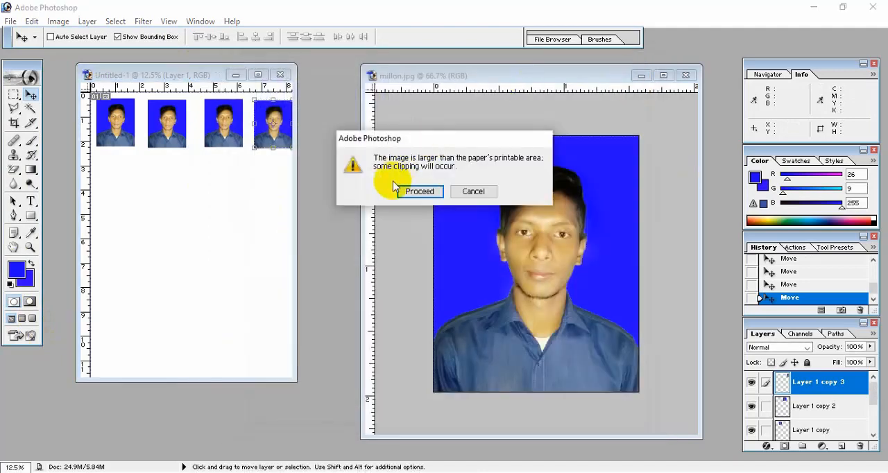
left_click(413, 191)
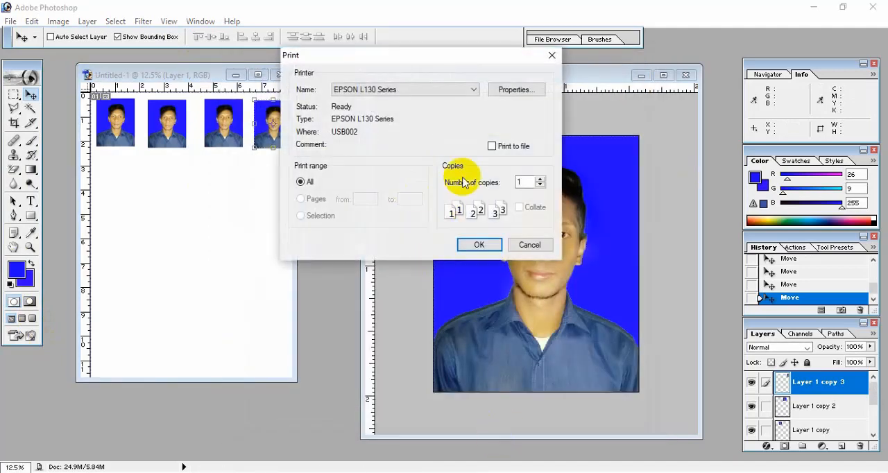
left_click(453, 90)
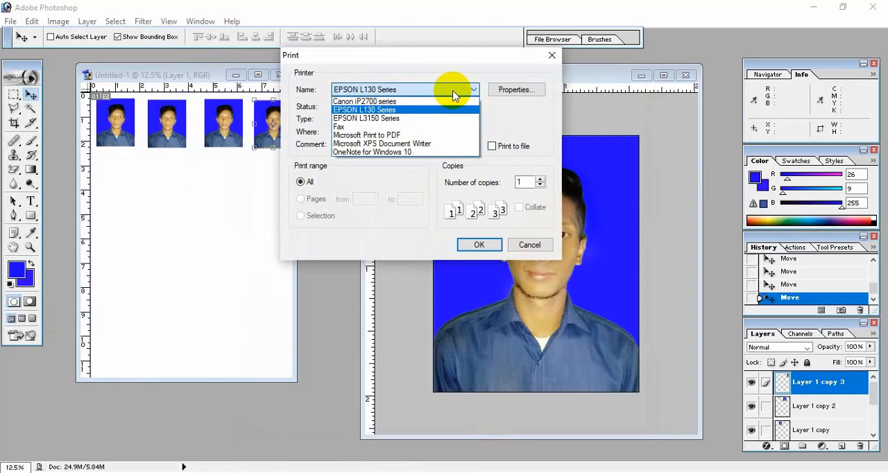
left_click(389, 110)
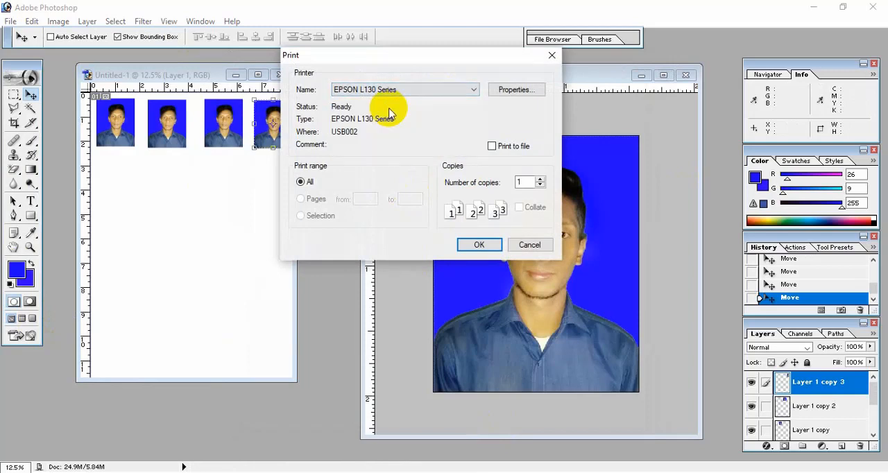
Set the printer properties to A4 210 x 297 mm, Portrait orientation and Epson Premium Glossy paper.
left_click(520, 91)
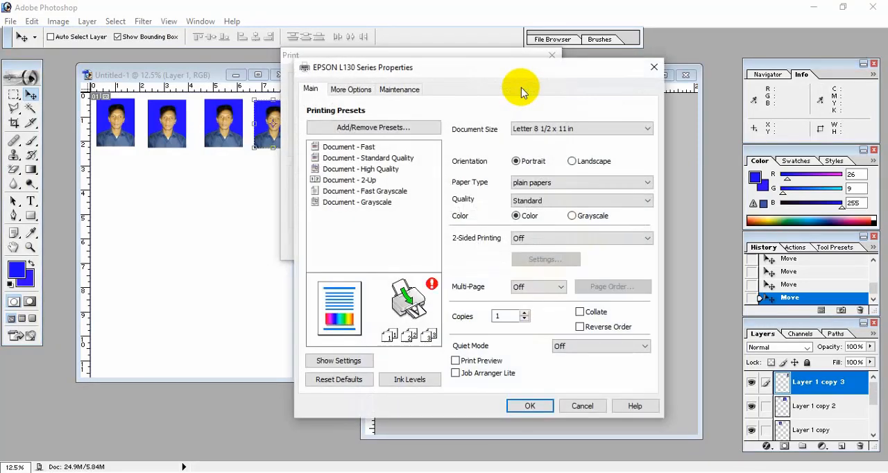
left_click(530, 131)
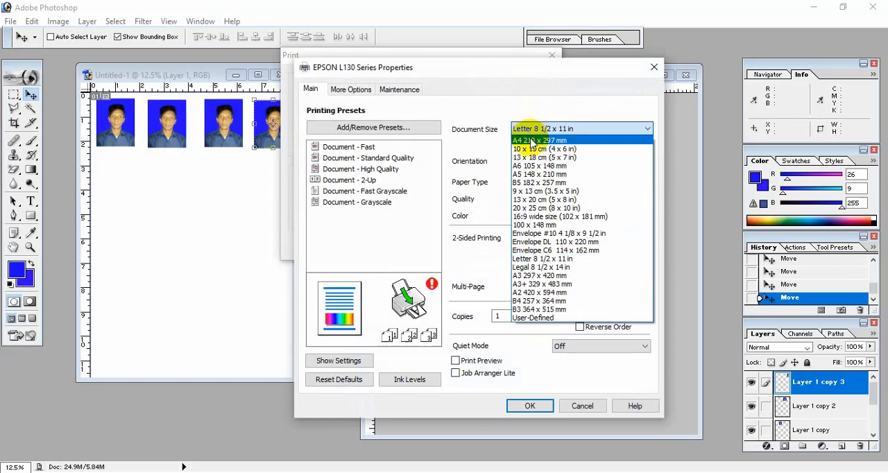
left_click(532, 143)
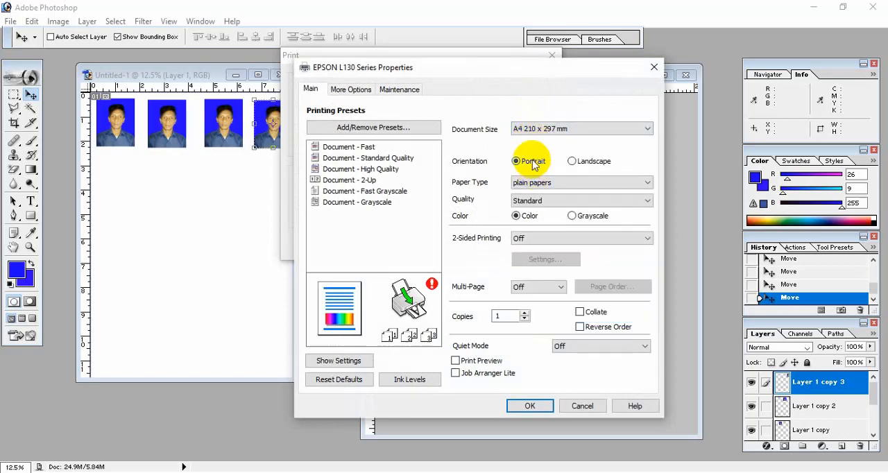
left_click(534, 166)
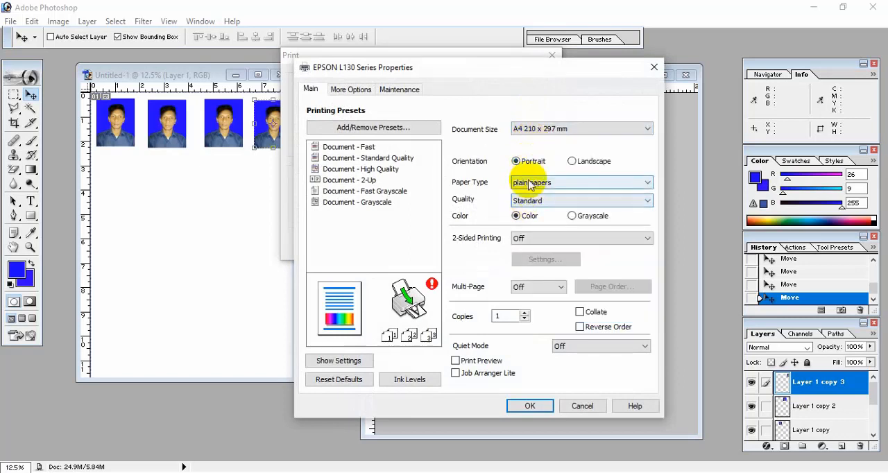
left_click(529, 183)
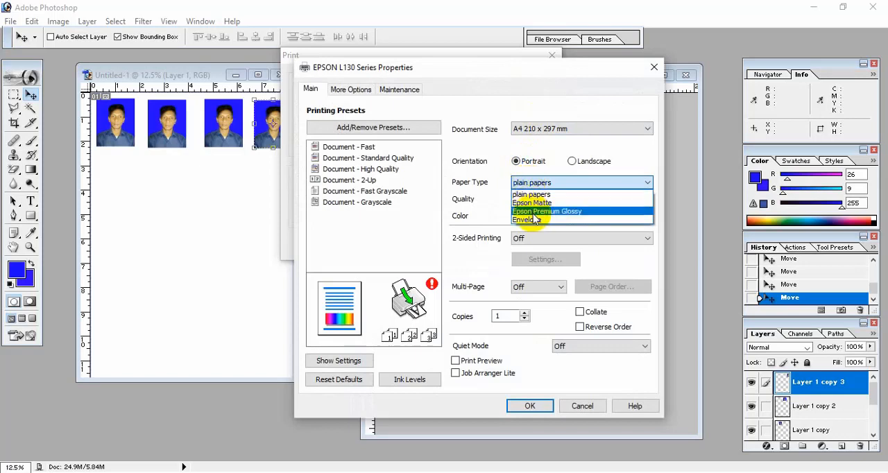
left_click(563, 211)
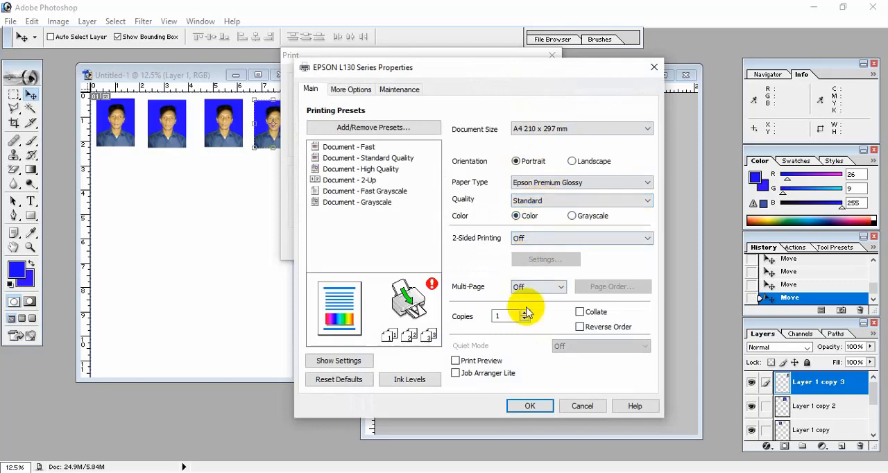
left_click(529, 406)
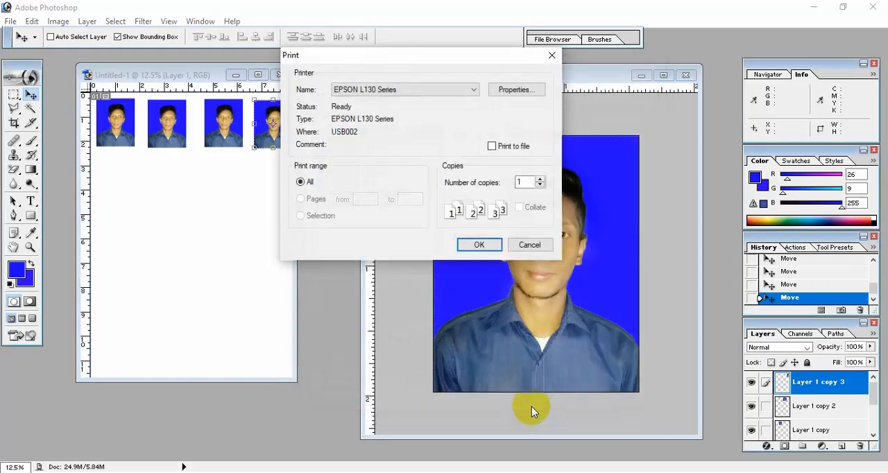
left_click(479, 247)
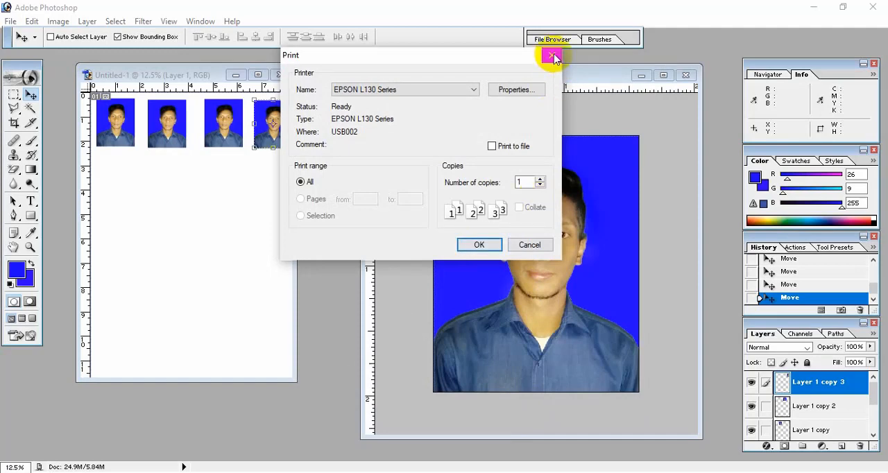